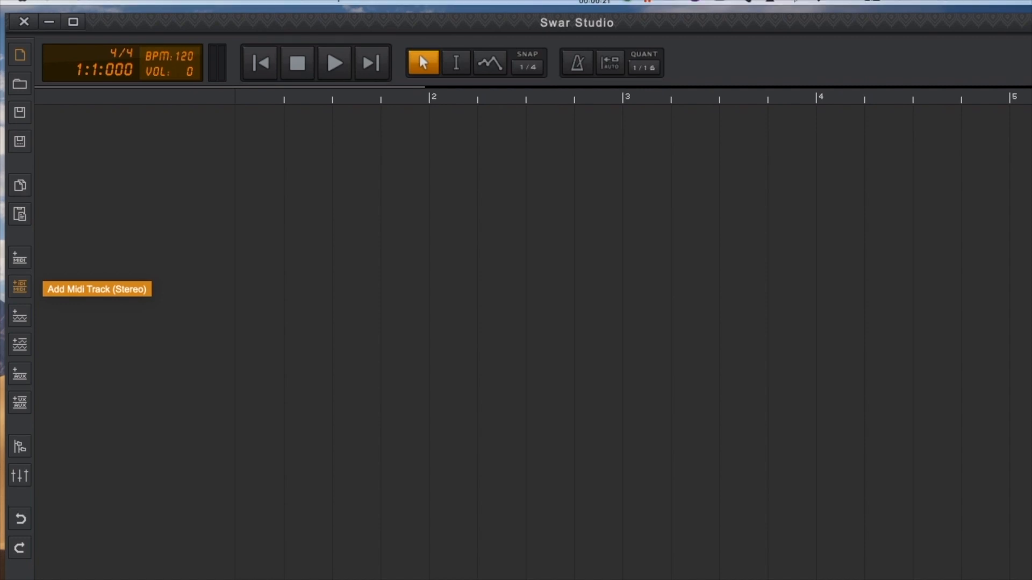
Step: Add a stereo MIDI track and assign the Santoor instrument to it
{"action": "left_click", "coordinate": [20, 287]}
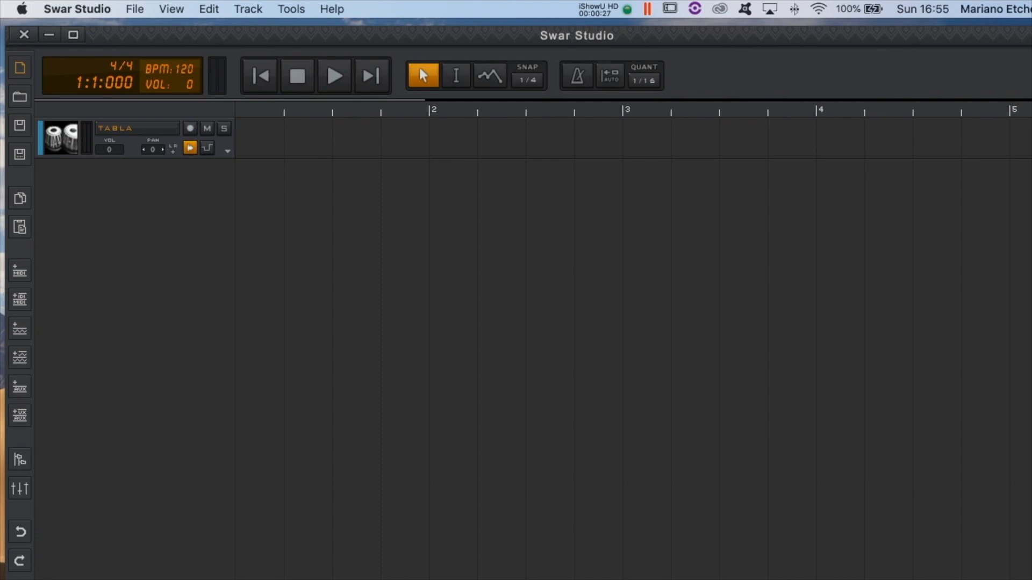
{"action": "left_click", "coordinate": [137, 129]}
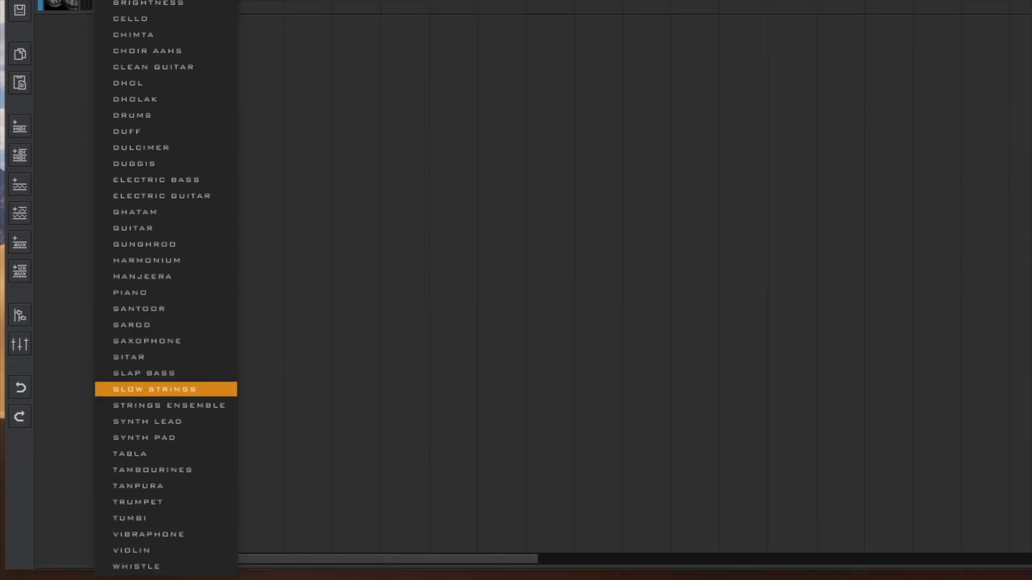
{"action": "left_click", "coordinate": [144, 289]}
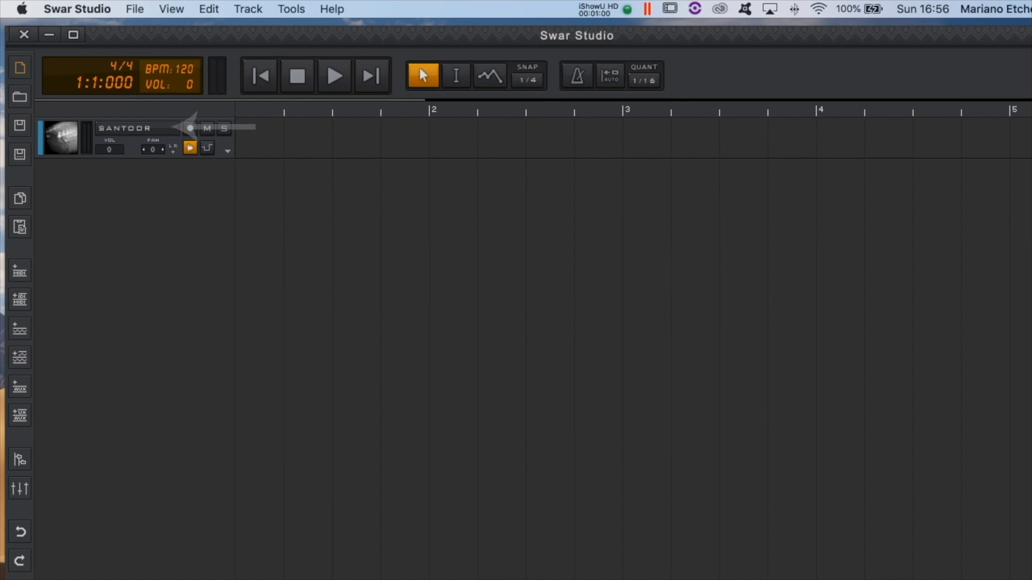
{"action": "left_click", "coordinate": [151, 129]}
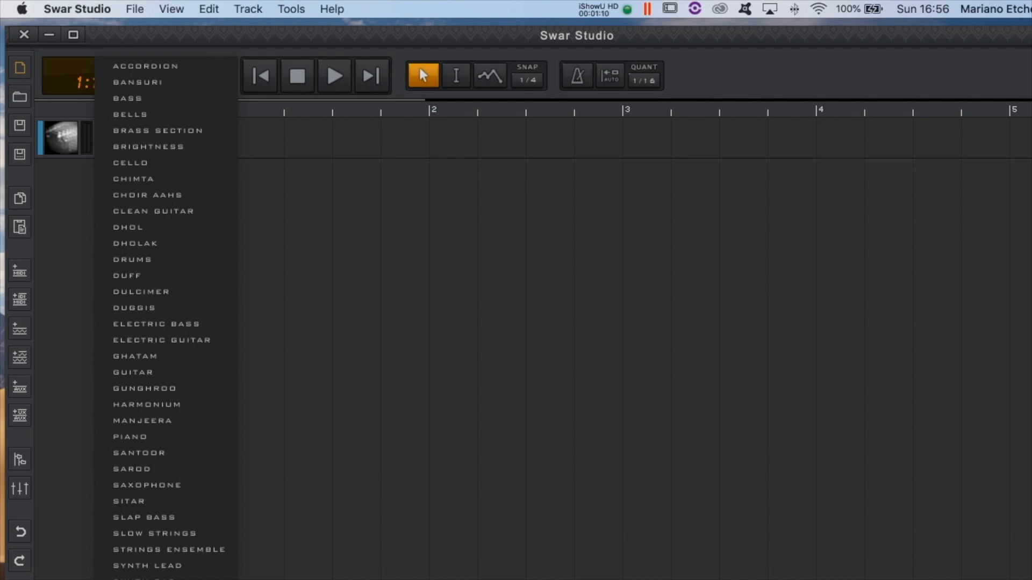
{"action": "left_click", "coordinate": [263, 178]}
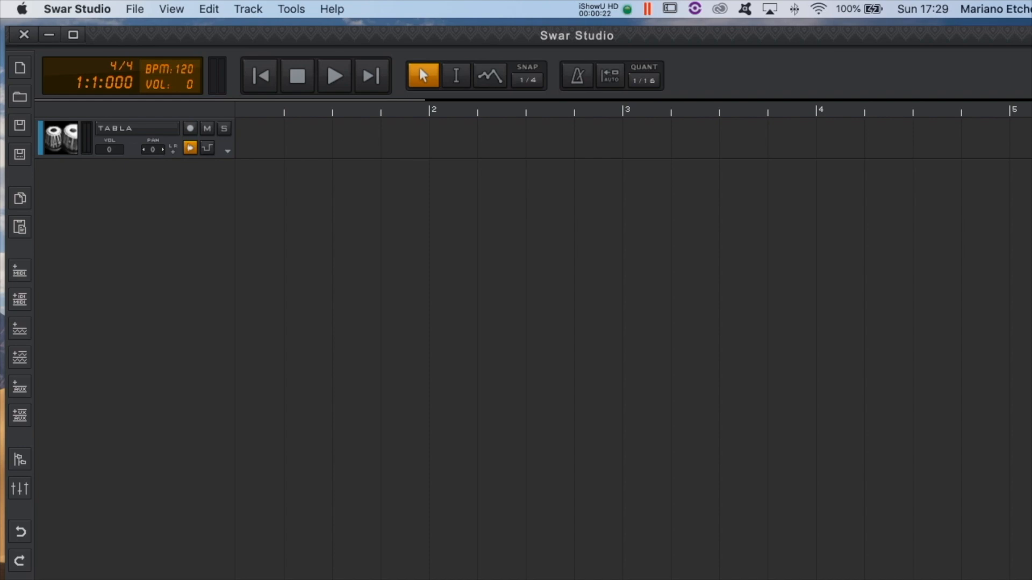
Step: Open the loop library and look through its available loop bases and audition instruments
{"action": "left_click", "coordinate": [173, 9]}
{"action": "left_click", "coordinate": [182, 25]}
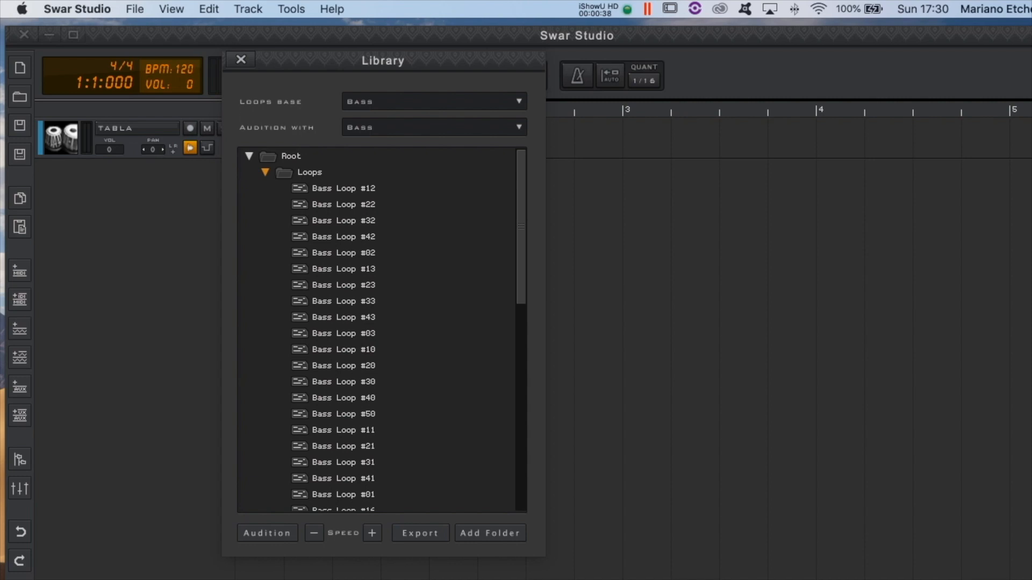
{"action": "left_click", "coordinate": [398, 102]}
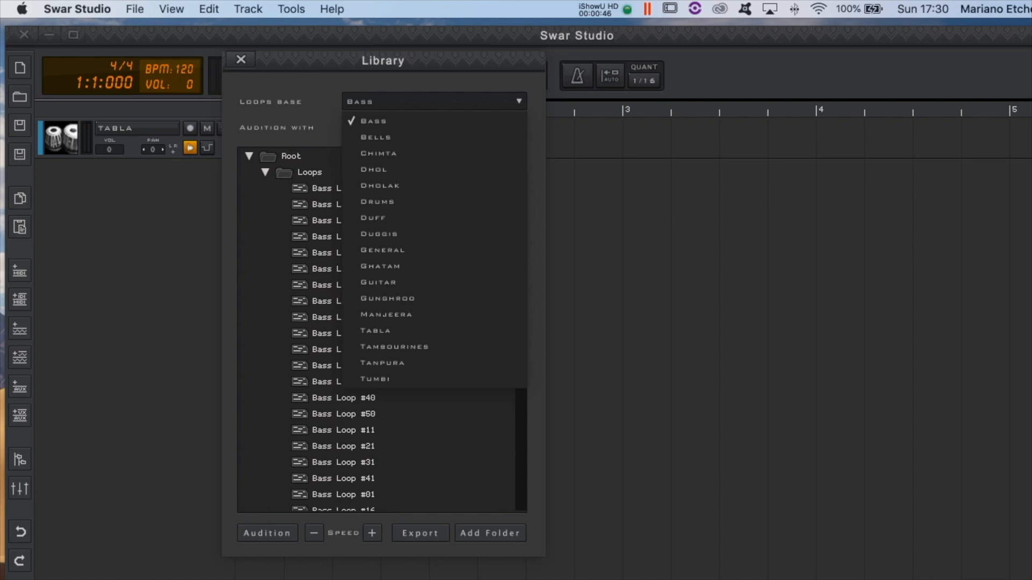
{"action": "left_click", "coordinate": [413, 86]}
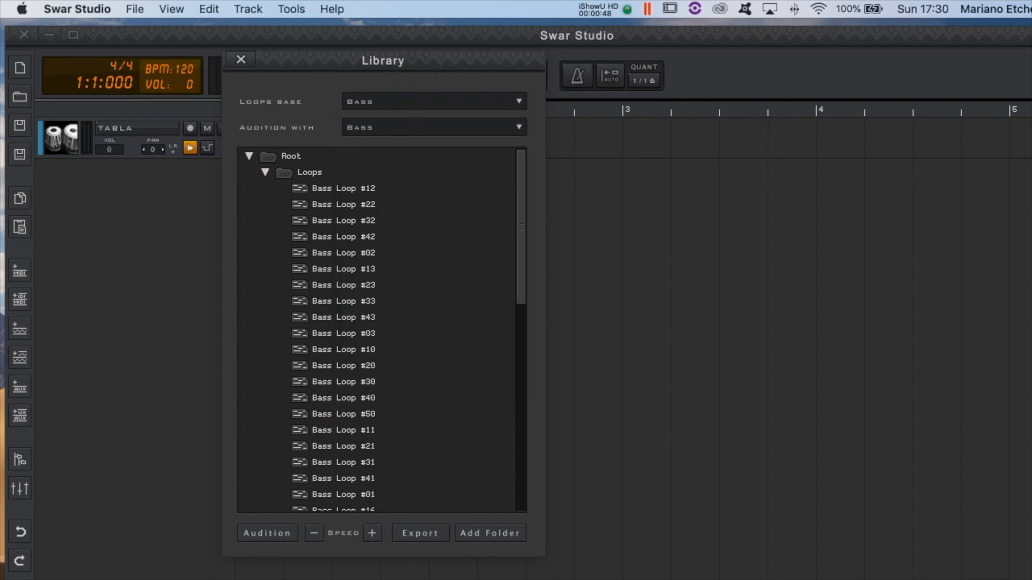
{"action": "left_click", "coordinate": [399, 127]}
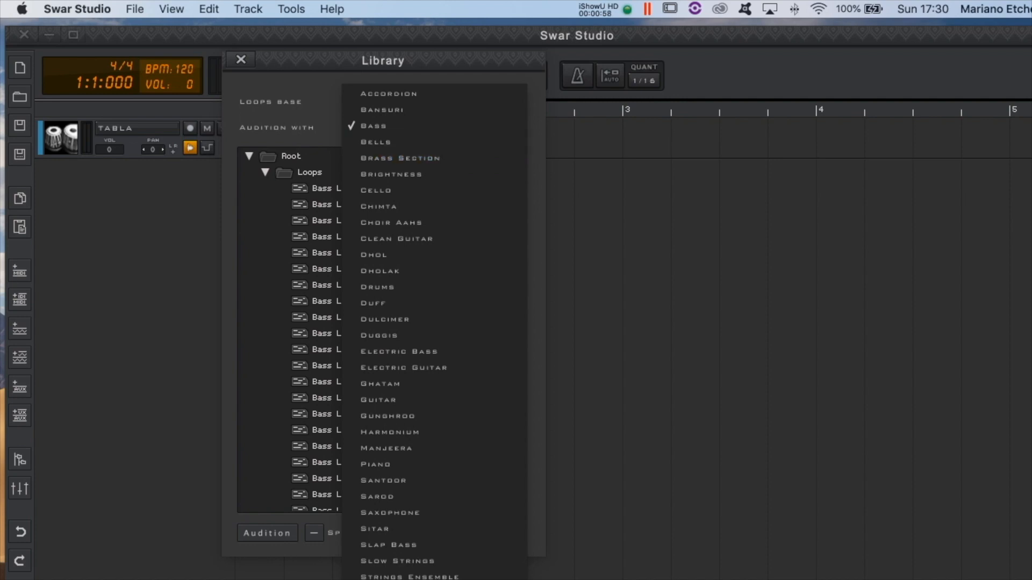
{"action": "left_click", "coordinate": [325, 120]}
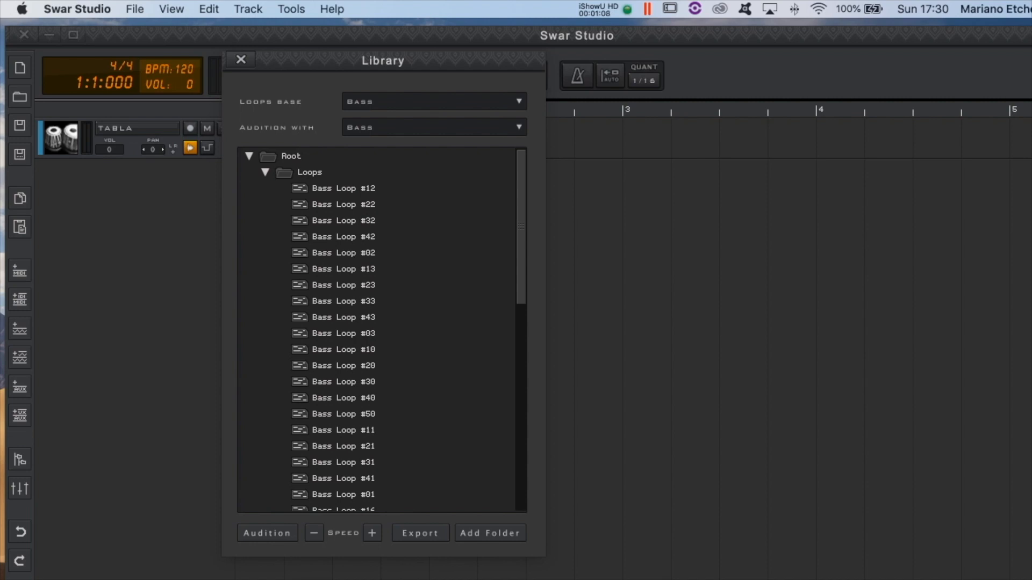
Step: Audition Bass Loop #22 with the Bass instrument and stop its playback
{"action": "left_click", "coordinate": [335, 205]}
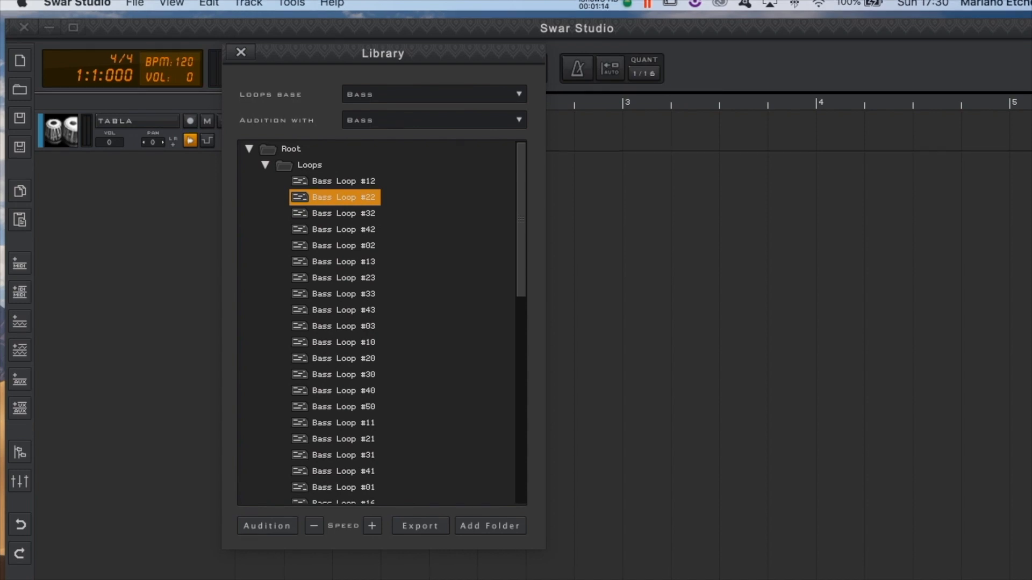
{"action": "left_click", "coordinate": [267, 533]}
{"action": "left_click", "coordinate": [262, 294]}
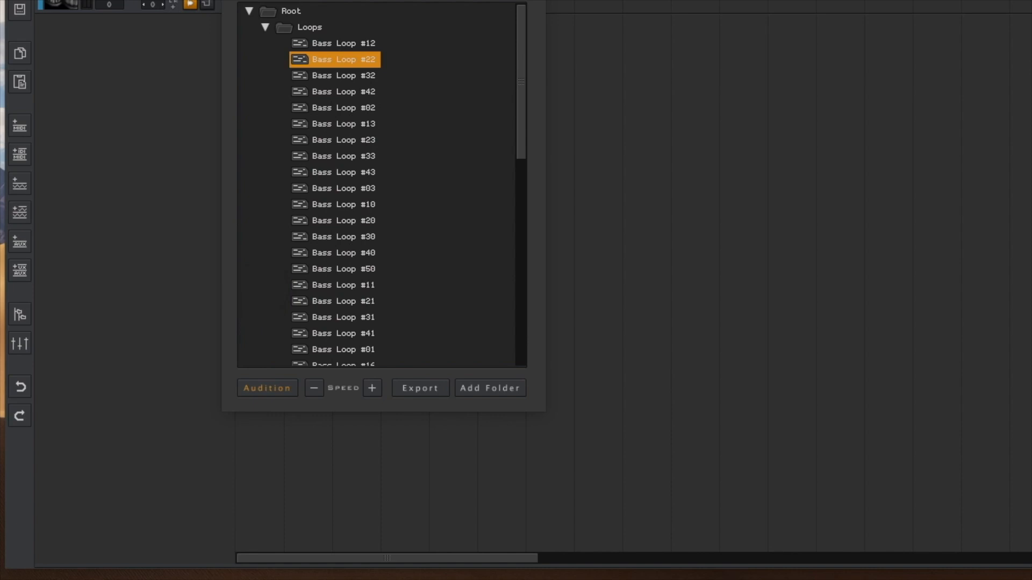
{"action": "left_click", "coordinate": [263, 292]}
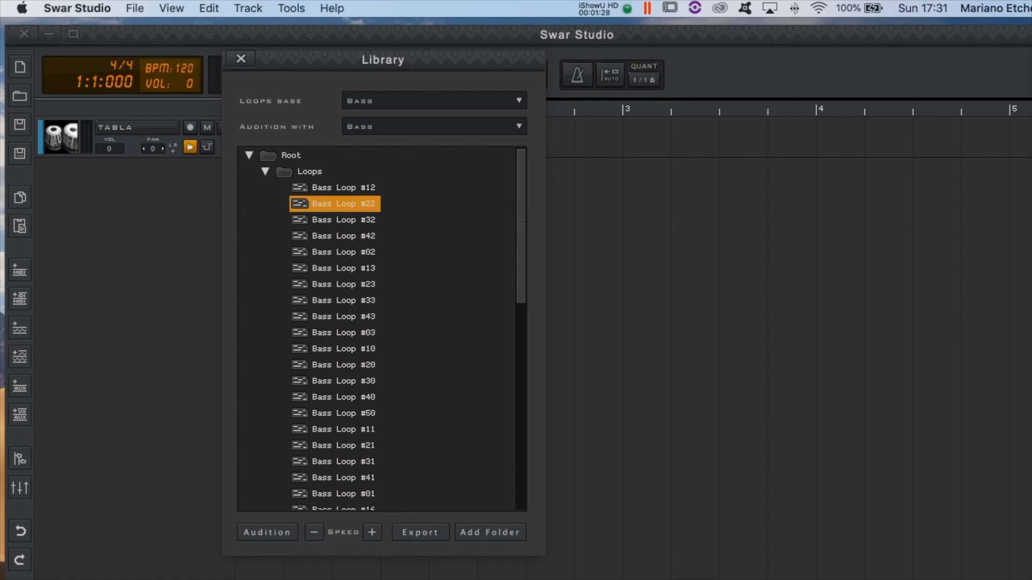
Step: Try Guitar and Harmonium as audition instruments for Bass Loop #22
{"action": "left_click", "coordinate": [382, 127]}
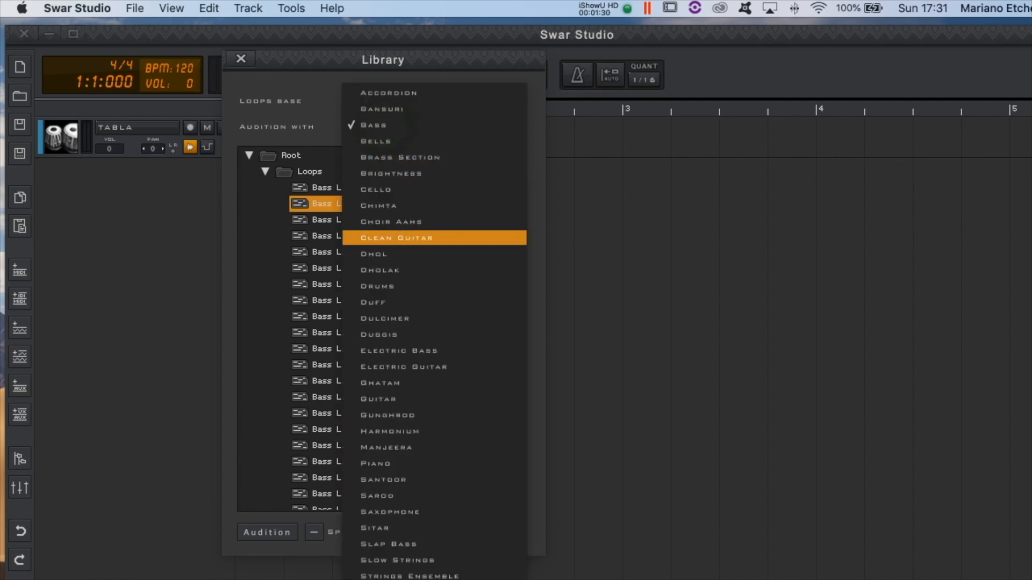
{"action": "left_click", "coordinate": [378, 398]}
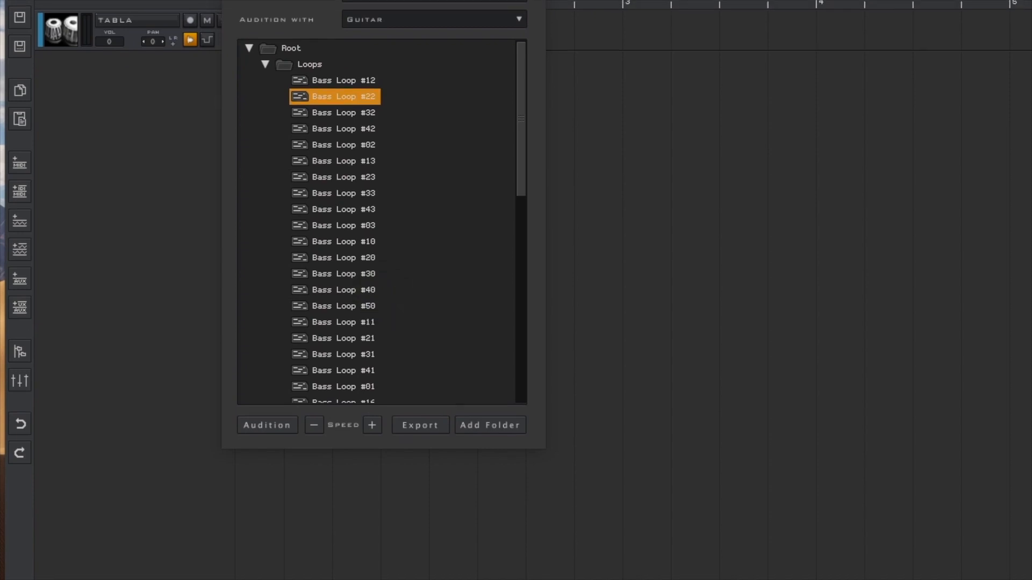
{"action": "left_click", "coordinate": [405, 124]}
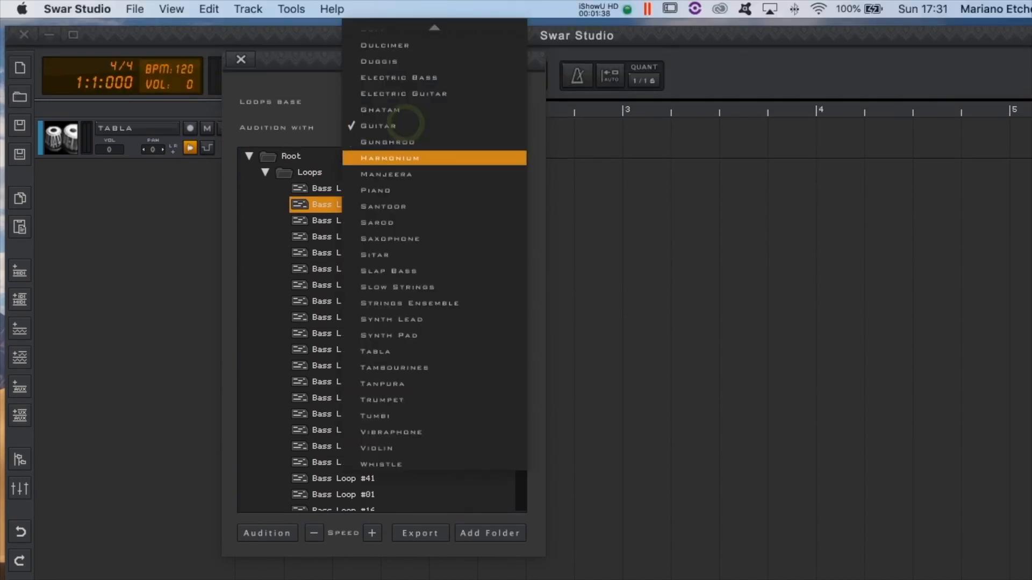
{"action": "left_click", "coordinate": [402, 156]}
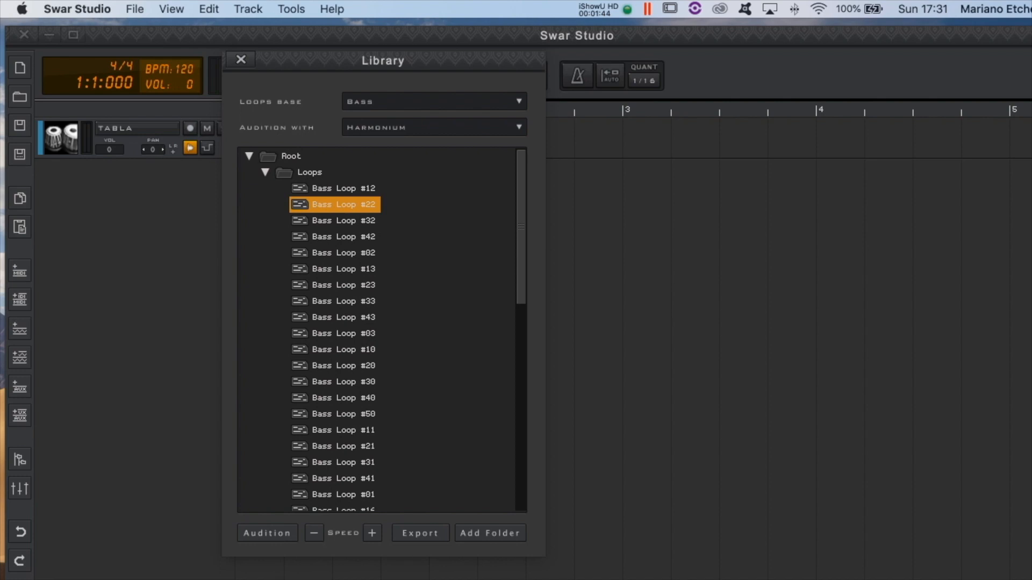
Step: Switch the loops base to Tabla and select Farodast #1 from the Farodast (14) folder under Cycles
{"action": "left_click", "coordinate": [395, 101]}
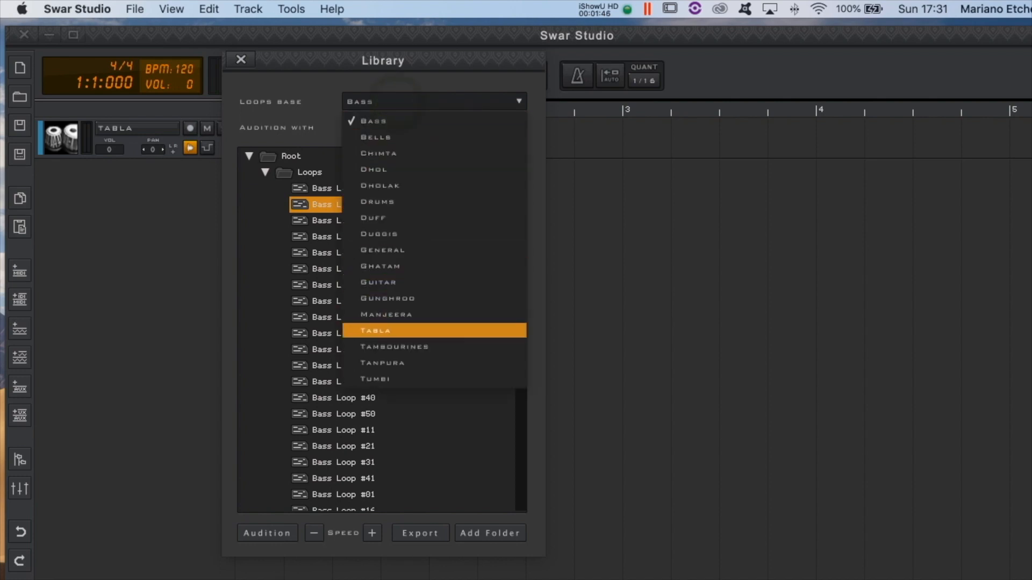
{"action": "left_click", "coordinate": [392, 328]}
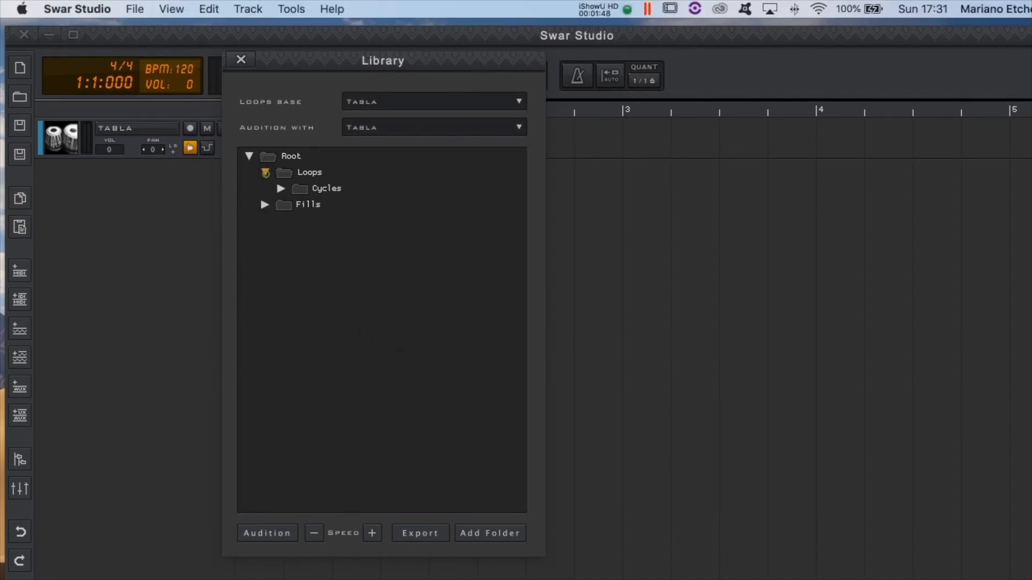
{"action": "left_click", "coordinate": [281, 188]}
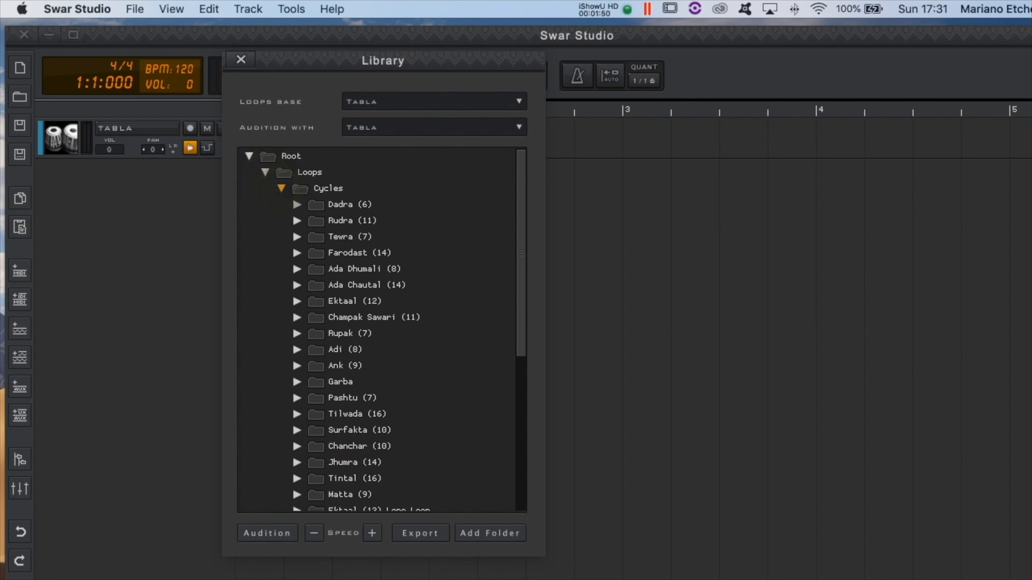
{"action": "left_click", "coordinate": [297, 253]}
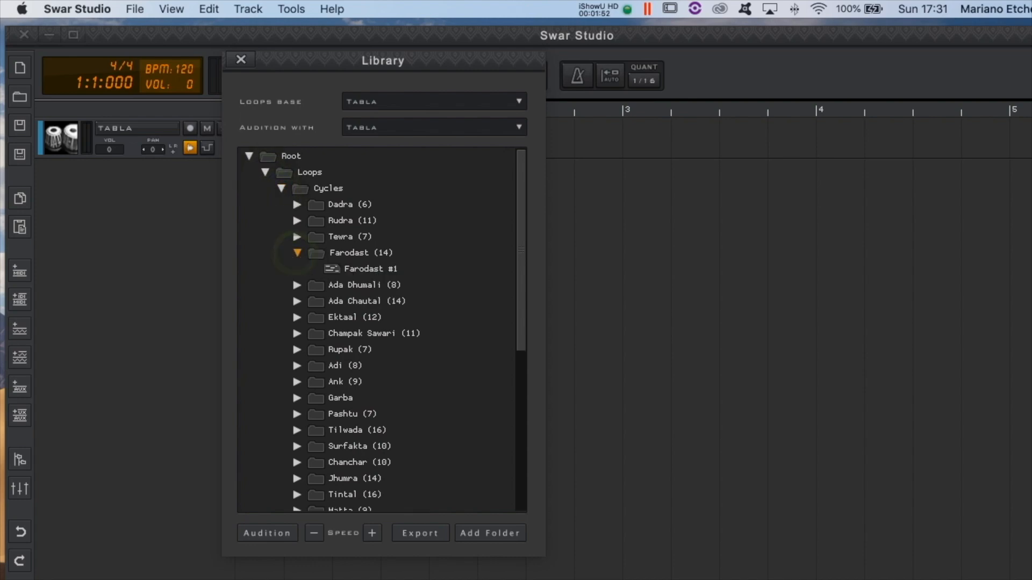
{"action": "left_click", "coordinate": [369, 270]}
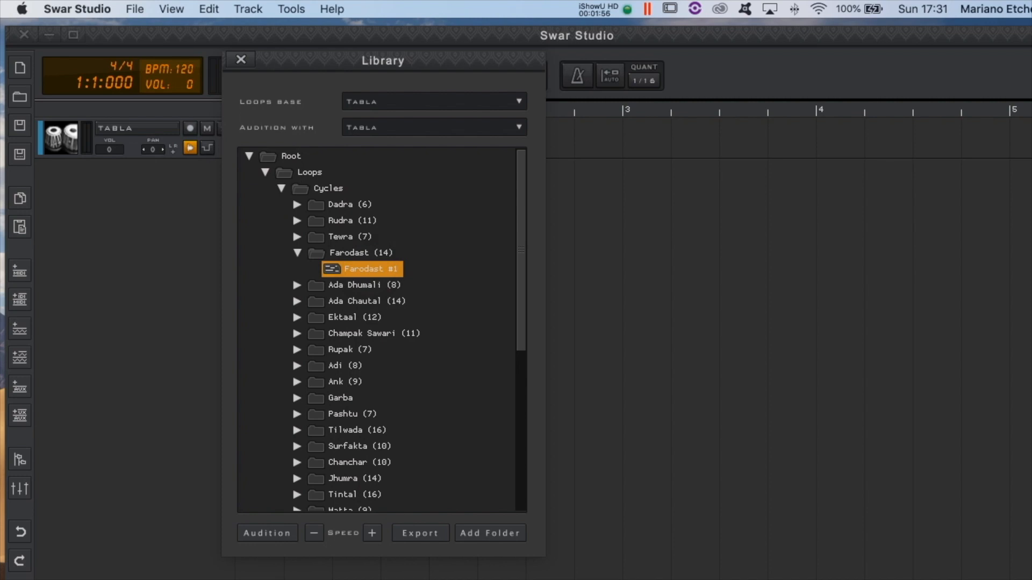
Step: Select Rupak #5 from the Rupak (7) cycles and set its audition instrument to Dholak
{"action": "left_click", "coordinate": [297, 350]}
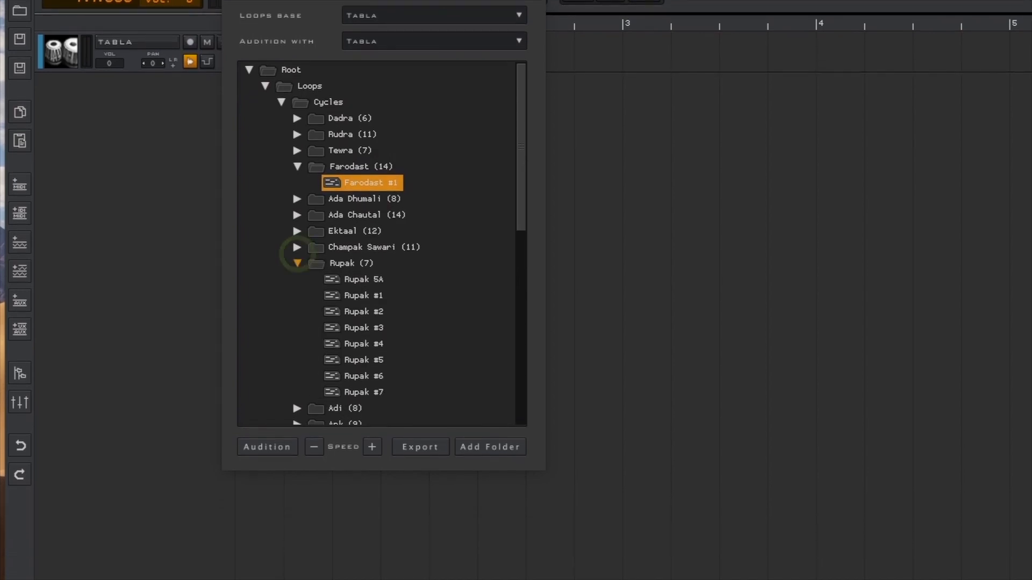
{"action": "left_click", "coordinate": [355, 445]}
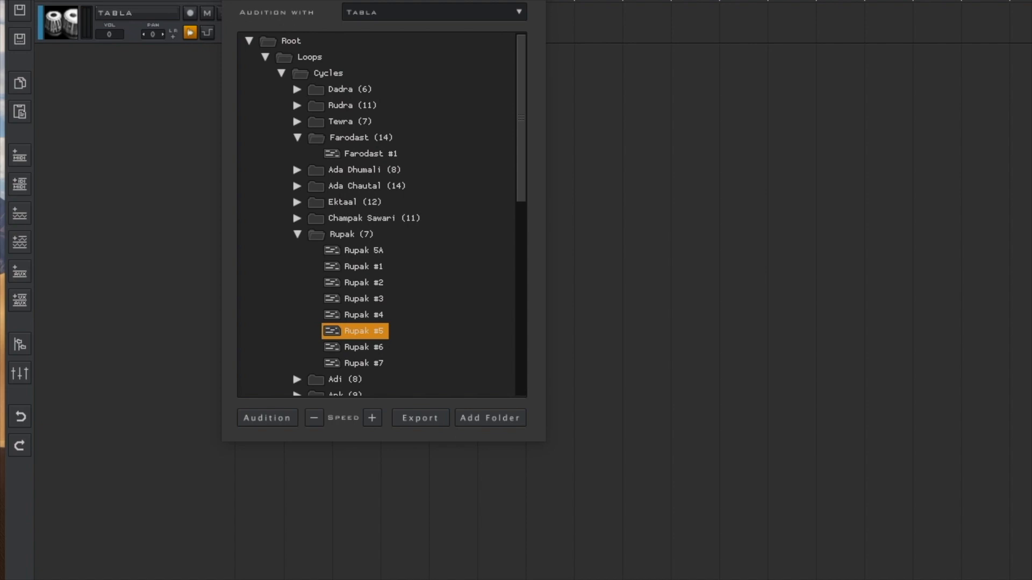
{"action": "left_click", "coordinate": [414, 16]}
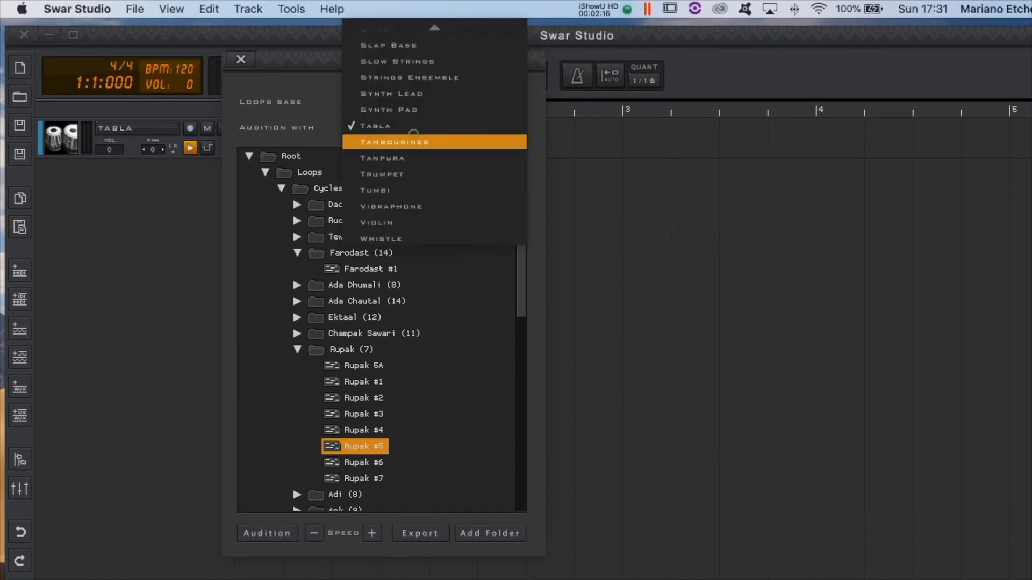
{"action": "scroll", "coordinate": [414, 110], "scroll_direction": "up", "scroll_amount": 7}
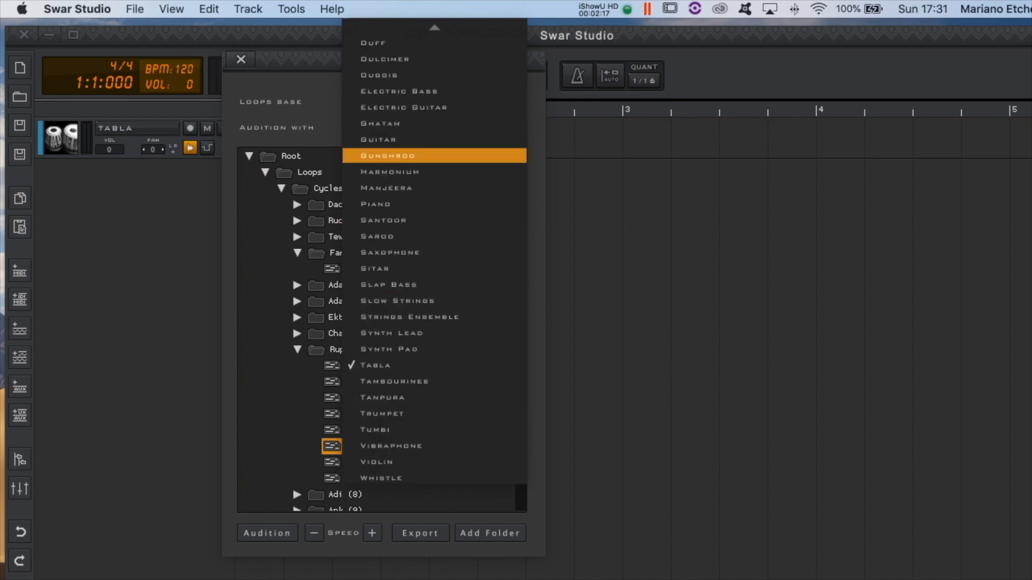
{"action": "left_click", "coordinate": [400, 139]}
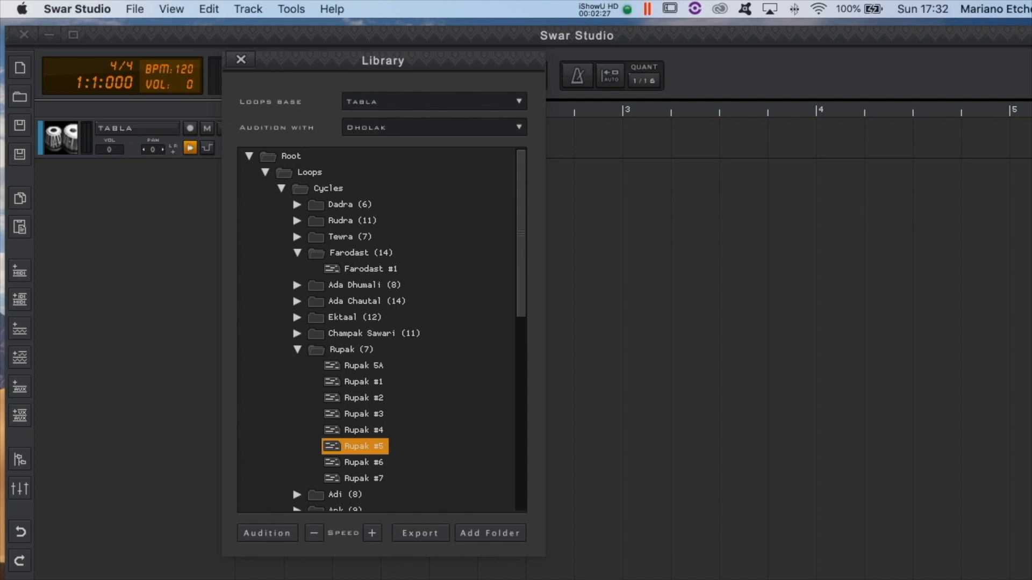
Step: Switch the loops base to Drums and select Funk Loops #3, #6 and #8 one after another
{"action": "left_click", "coordinate": [387, 100]}
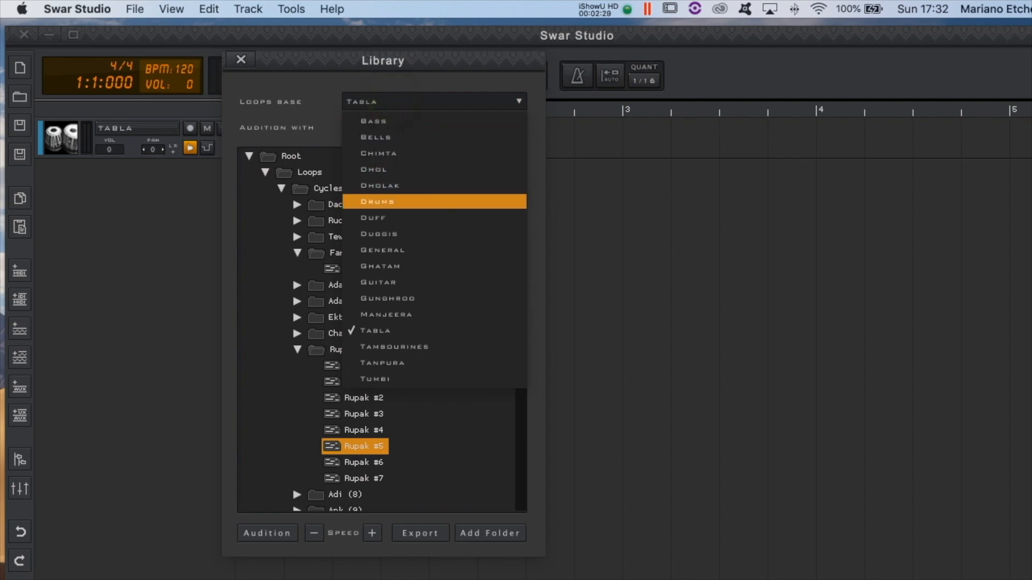
{"action": "left_click", "coordinate": [392, 202]}
{"action": "left_click", "coordinate": [265, 172]}
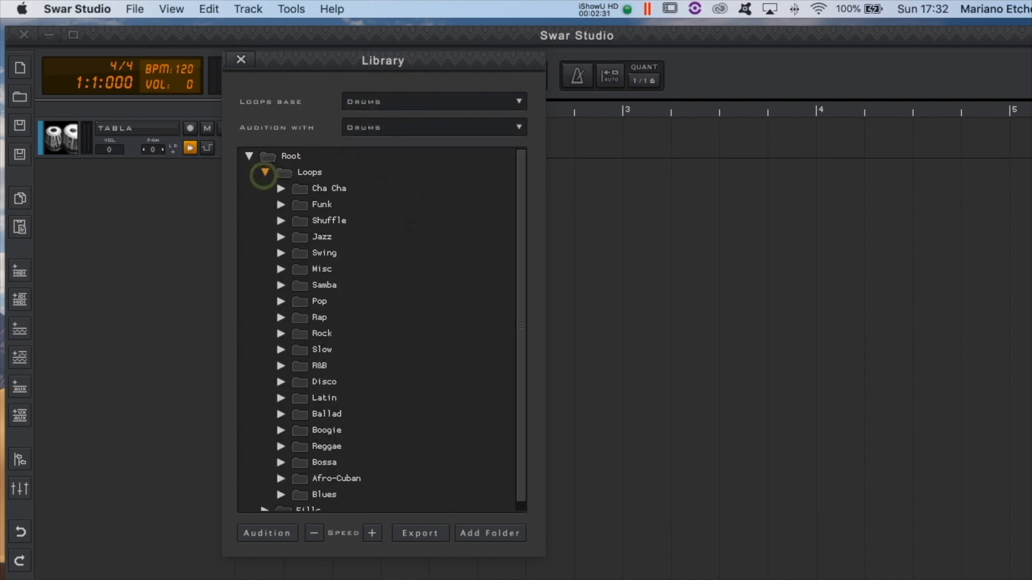
{"action": "left_click", "coordinate": [280, 204]}
{"action": "left_click", "coordinate": [355, 252]}
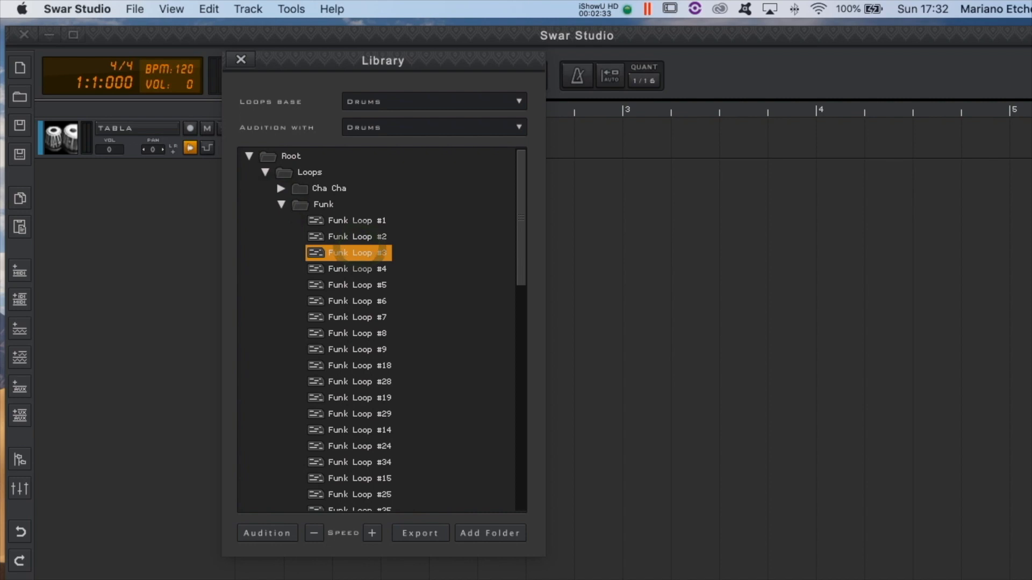
{"action": "left_click", "coordinate": [355, 301]}
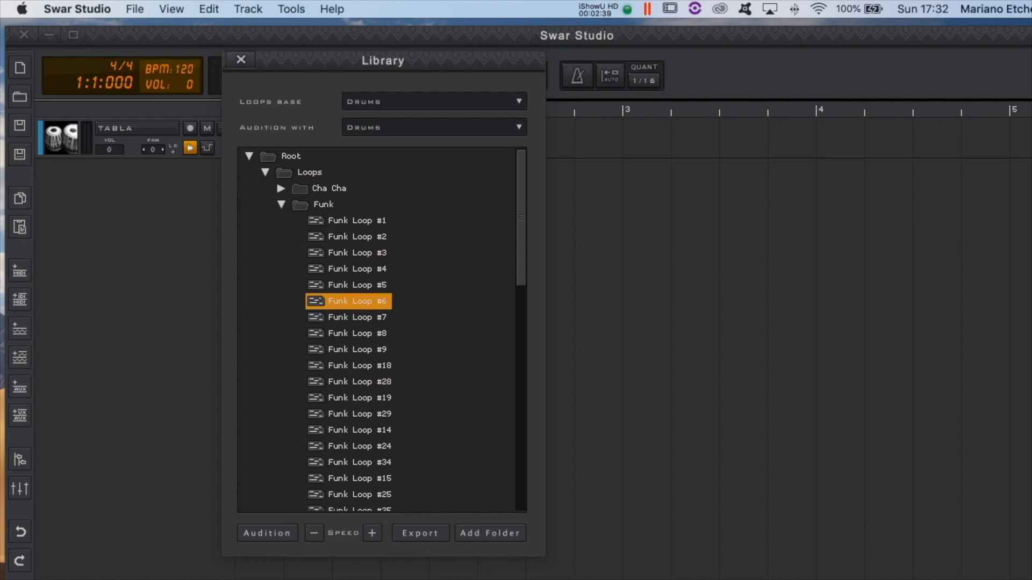
{"action": "left_click", "coordinate": [350, 331]}
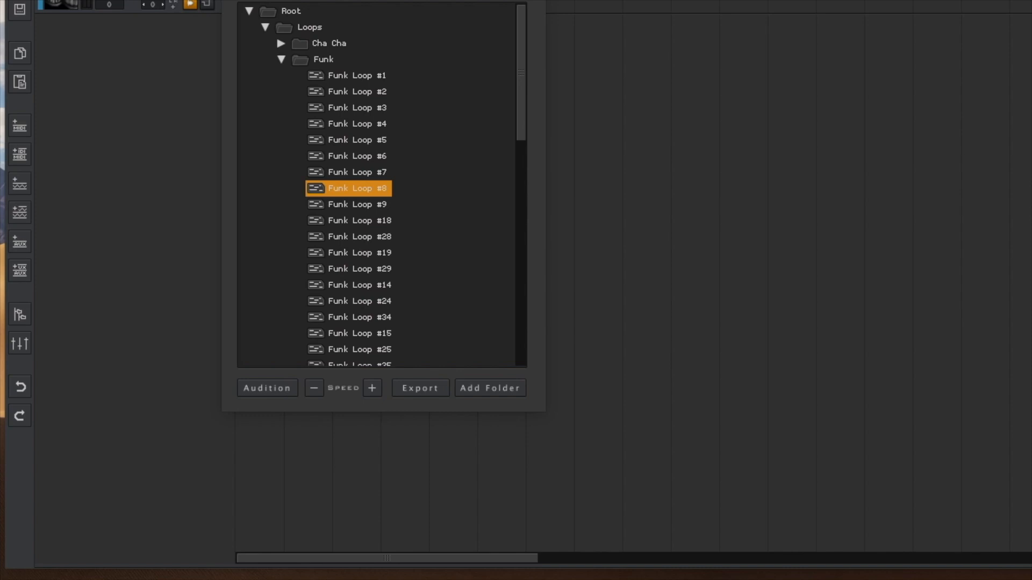
Step: Switch the loops base to General and expand the Male folder under Voice
{"action": "left_click", "coordinate": [400, 102]}
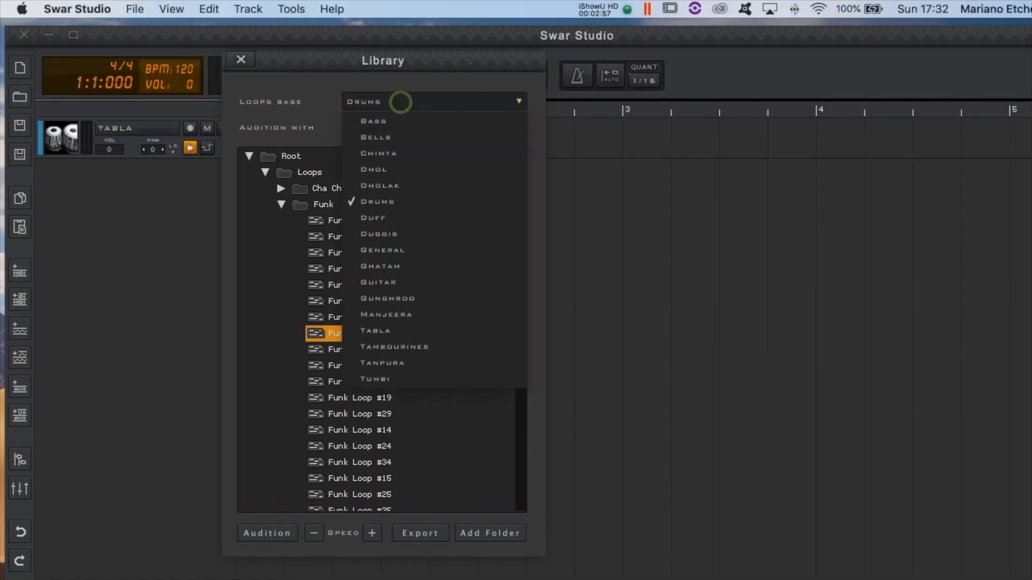
{"action": "left_click", "coordinate": [397, 248]}
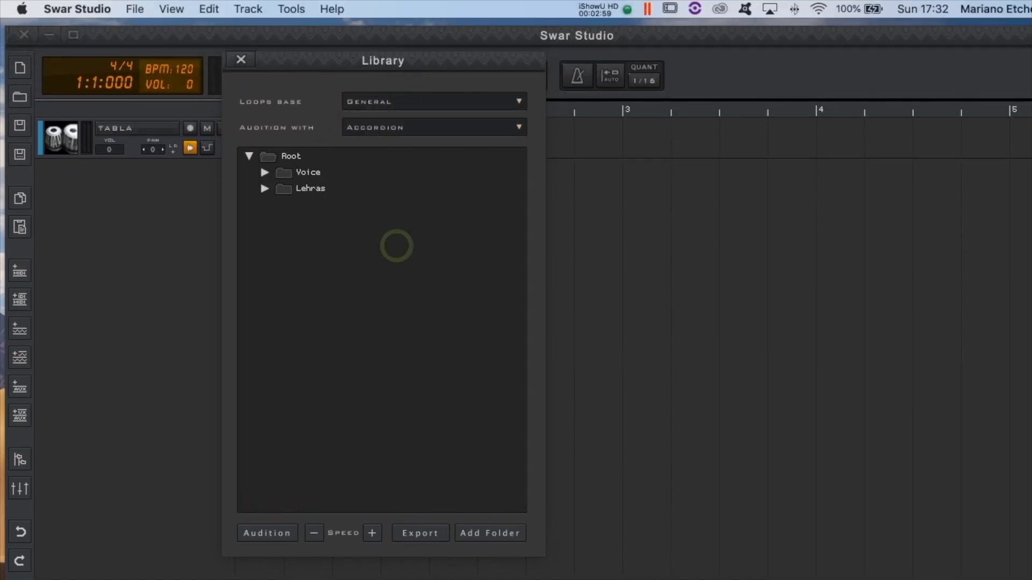
{"action": "left_click", "coordinate": [265, 172]}
{"action": "left_click", "coordinate": [282, 188]}
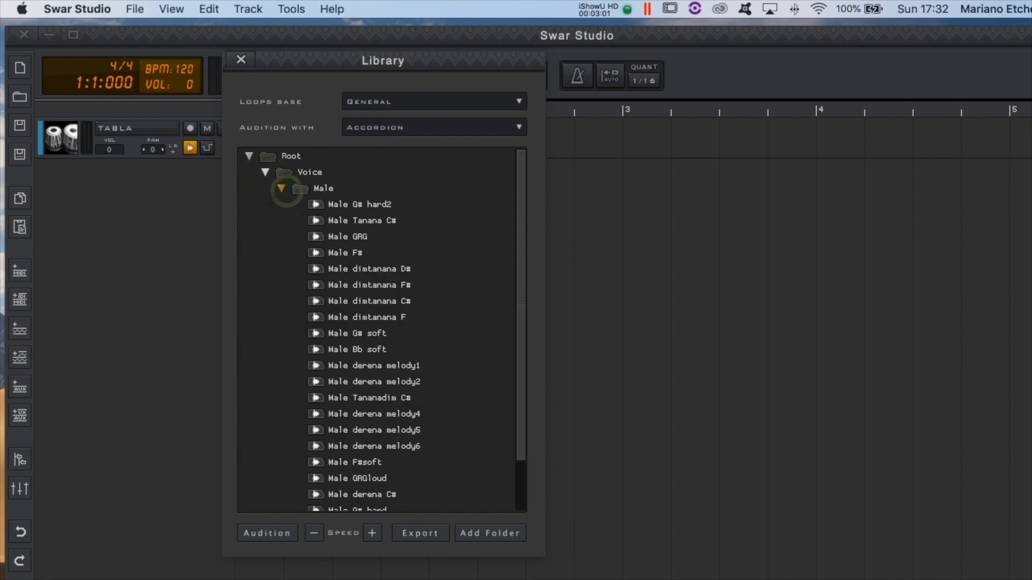
Step: Audition the Male Tanana C# loop and the AhirBhairavDNS loop from the Female voice folder
{"action": "left_click", "coordinate": [344, 220]}
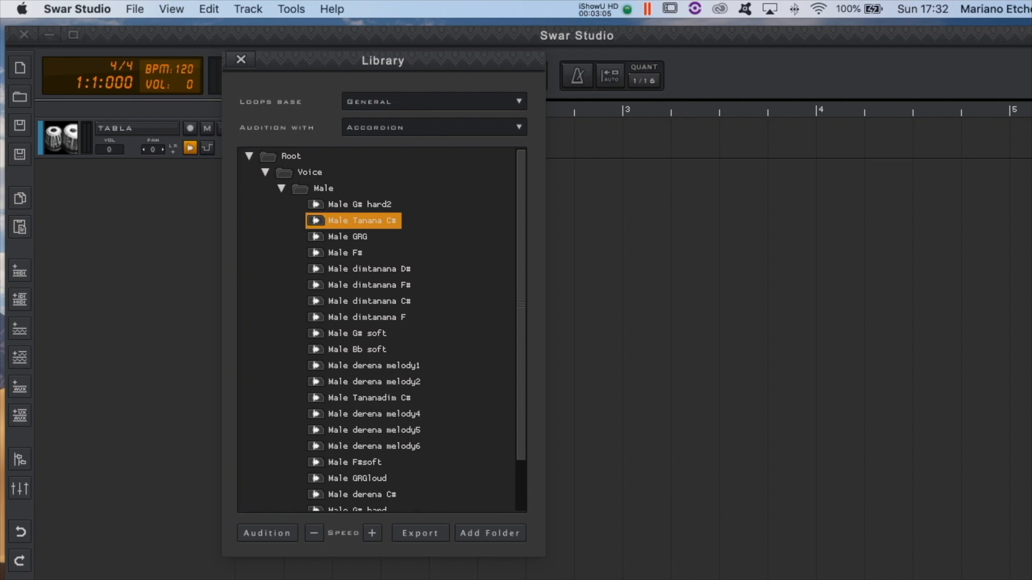
{"action": "left_click", "coordinate": [281, 189]}
{"action": "left_click", "coordinate": [281, 204]}
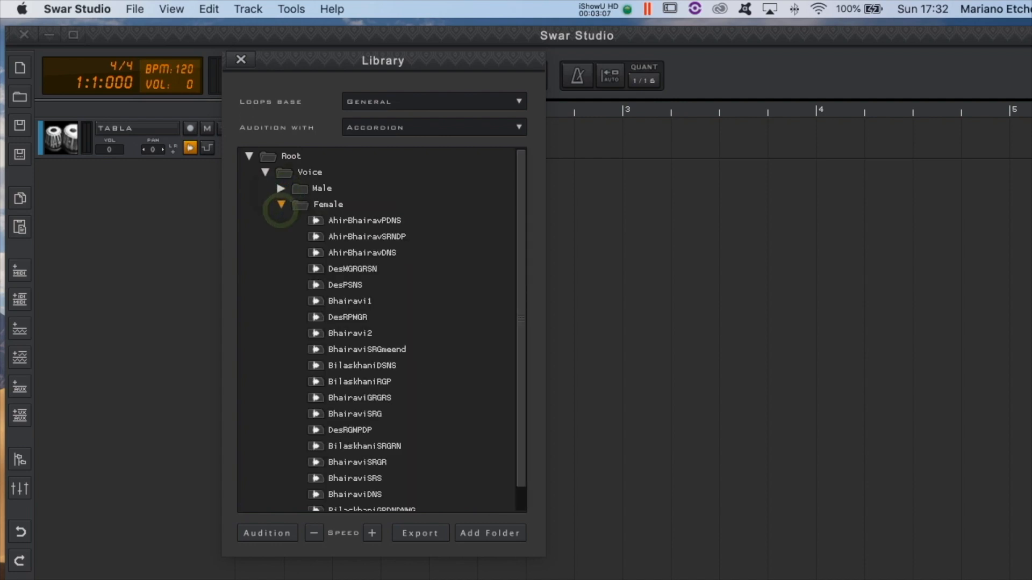
{"action": "left_click", "coordinate": [362, 252]}
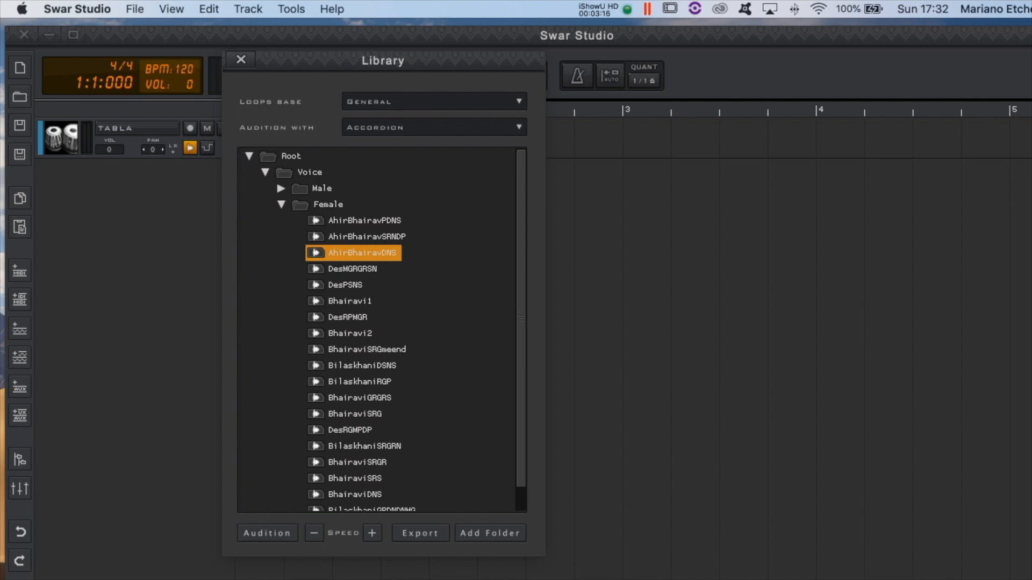
Step: Switch the loops base to Tabla and select Kaherwa2 #1 from the Kaherwa2 (8) folder under Loops, Cycles
{"action": "left_click", "coordinate": [394, 101]}
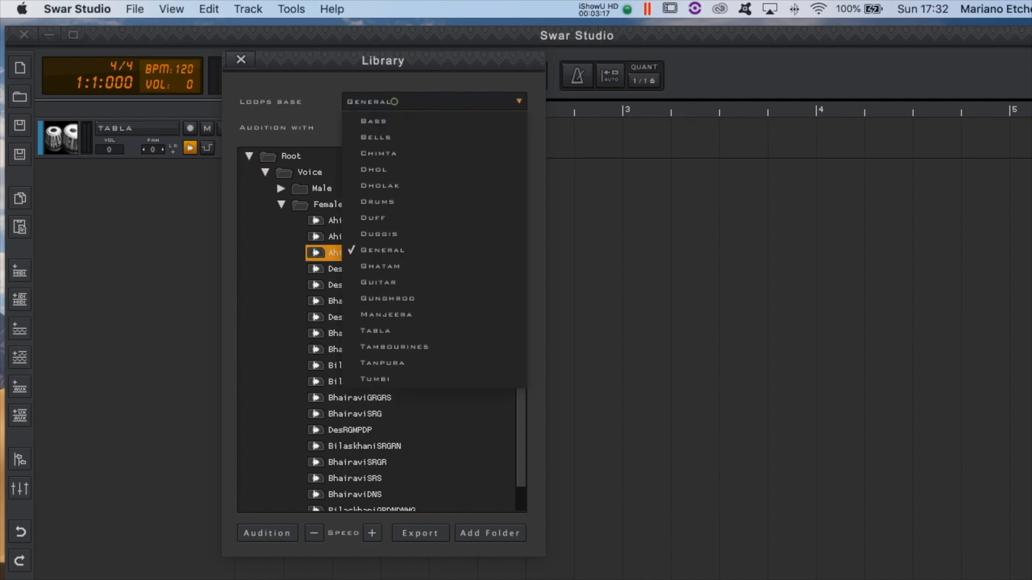
{"action": "left_click", "coordinate": [387, 331]}
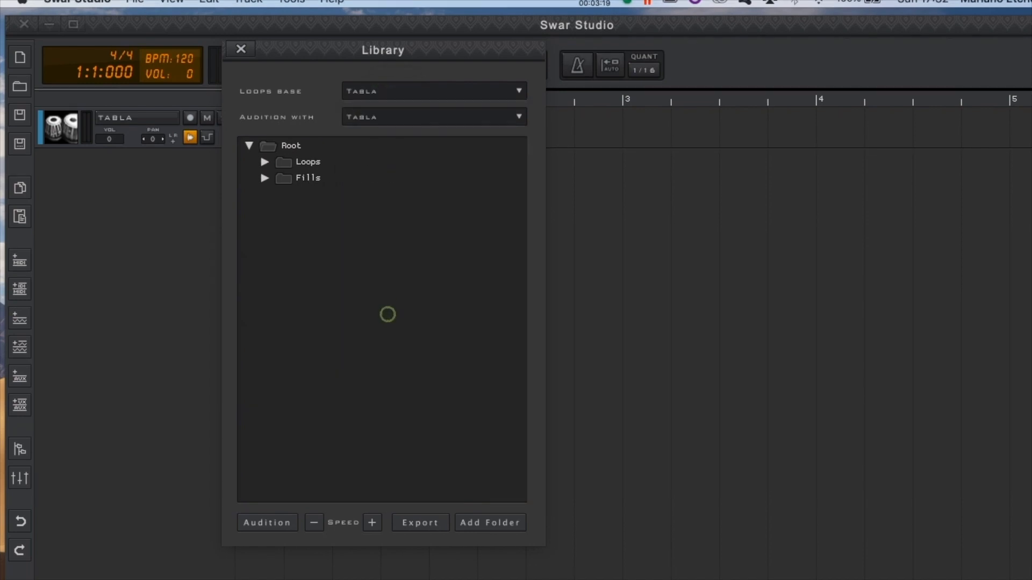
{"action": "left_click", "coordinate": [263, 172]}
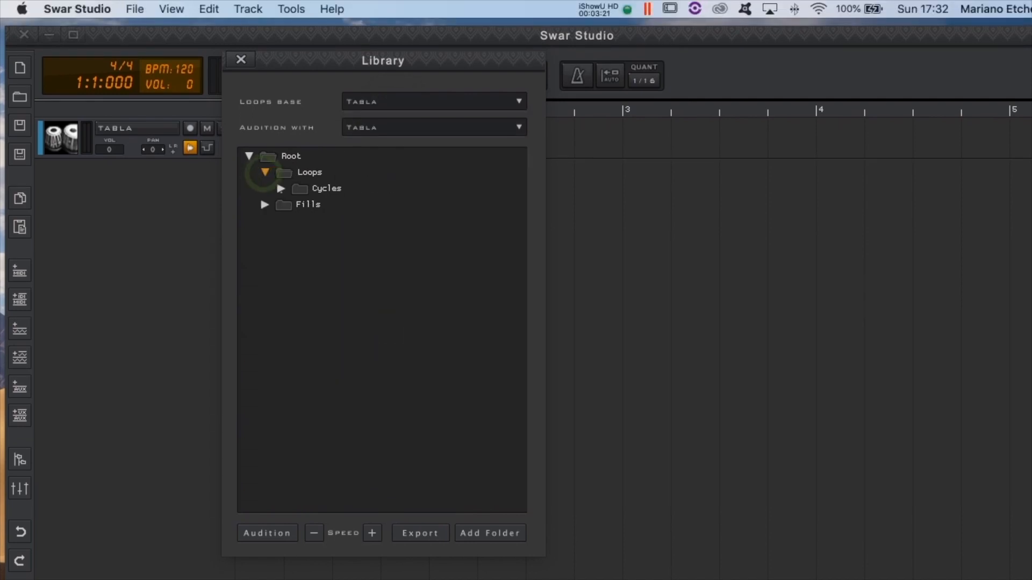
{"action": "left_click", "coordinate": [281, 188]}
{"action": "scroll", "coordinate": [297, 293], "scroll_direction": "down", "scroll_amount": 1}
{"action": "scroll", "coordinate": [297, 292], "scroll_direction": "down", "scroll_amount": 6}
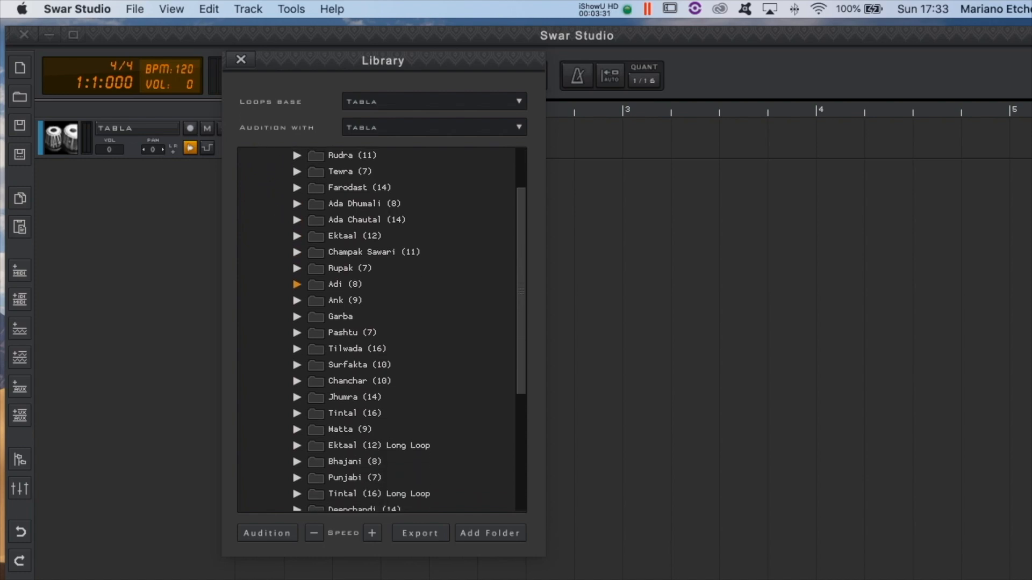
{"action": "scroll", "coordinate": [297, 293], "scroll_direction": "down", "scroll_amount": 2}
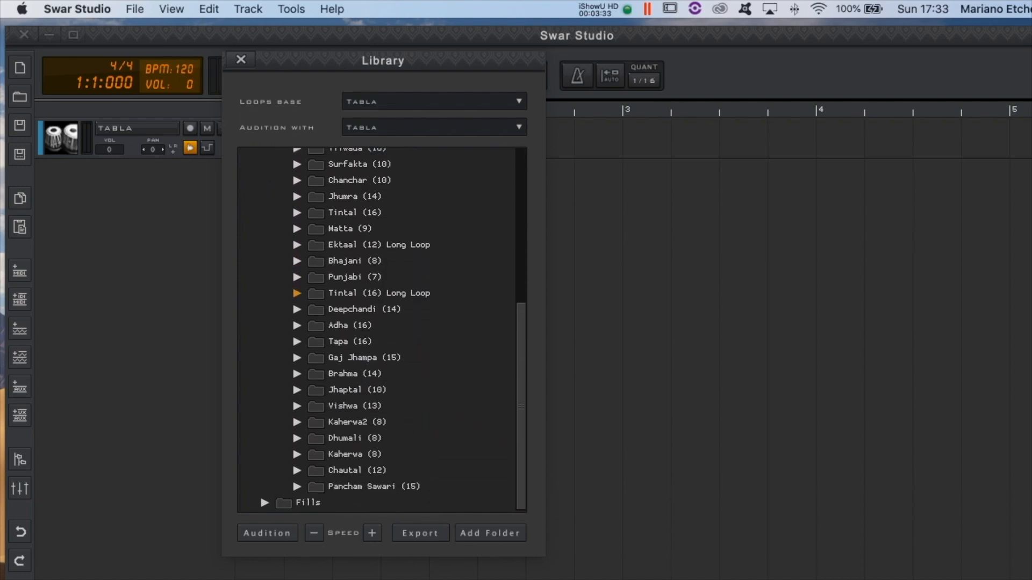
{"action": "left_click", "coordinate": [297, 422]}
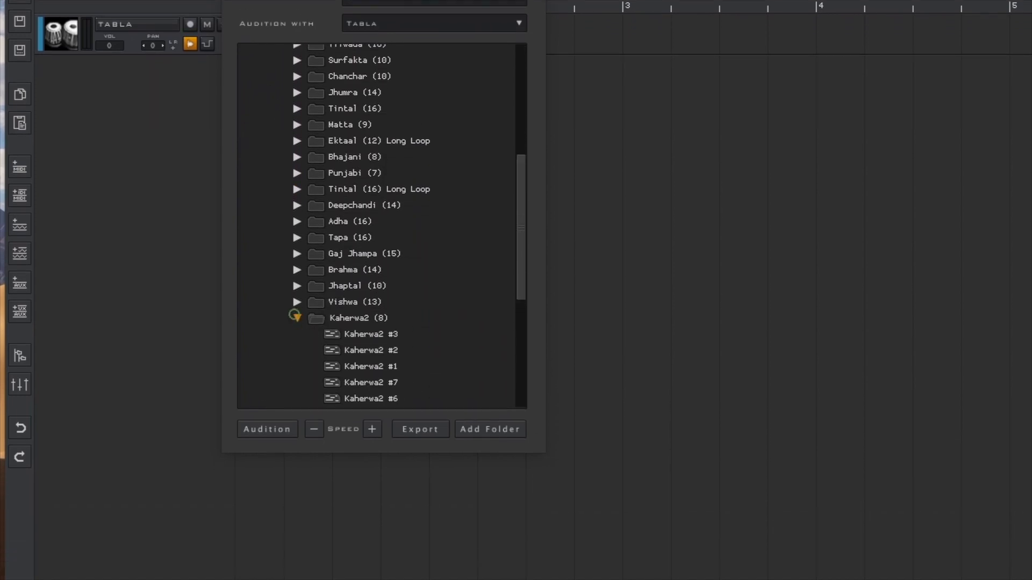
{"action": "scroll", "coordinate": [295, 420], "scroll_direction": "down", "scroll_amount": 1}
{"action": "left_click", "coordinate": [294, 295]}
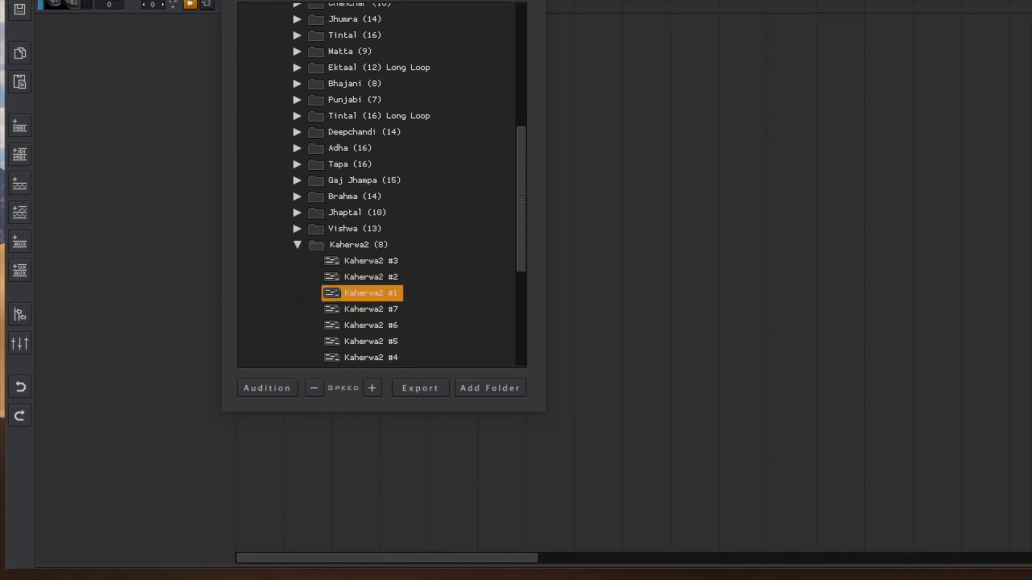
Step: Move the Library window aside, place the Kaherwa2 #1 loop at bar 1 of the Tabla track, and close the Library
{"action": "left_click_drag", "start_coordinate": [325, 60], "coordinate": [601, 46]}
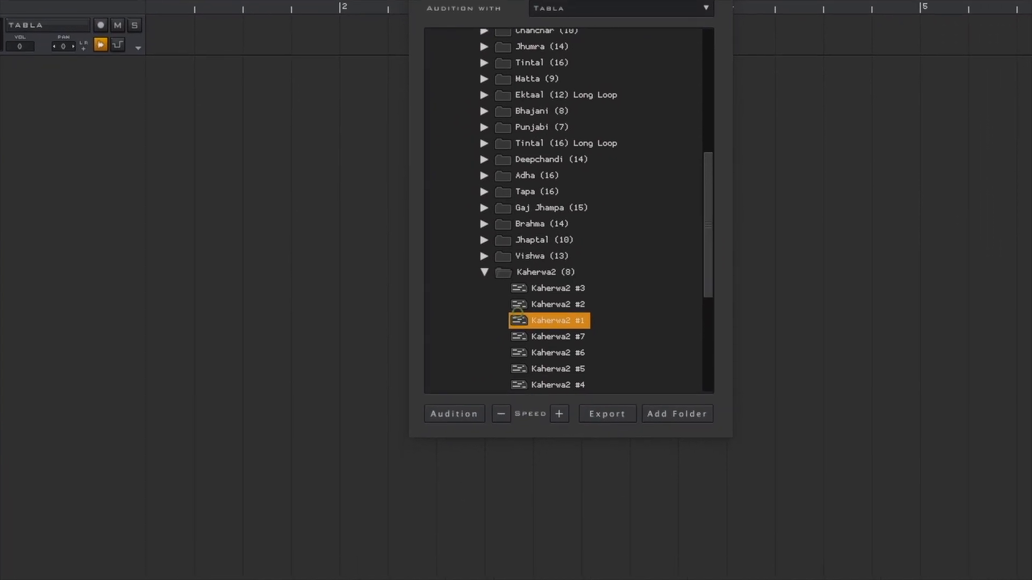
{"action": "left_click_drag", "start_coordinate": [550, 321], "coordinate": [196, 33]}
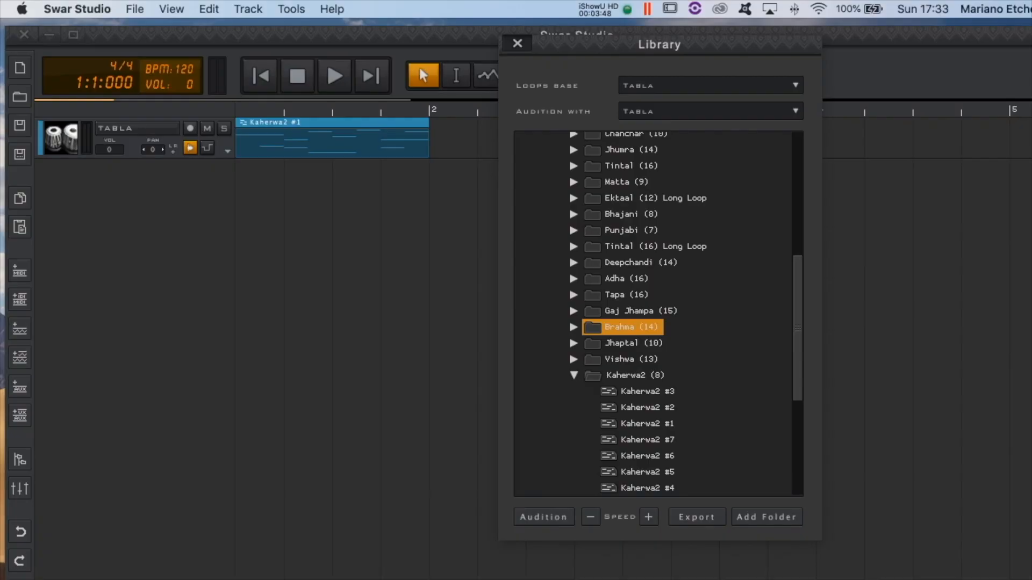
{"action": "left_click", "coordinate": [519, 41]}
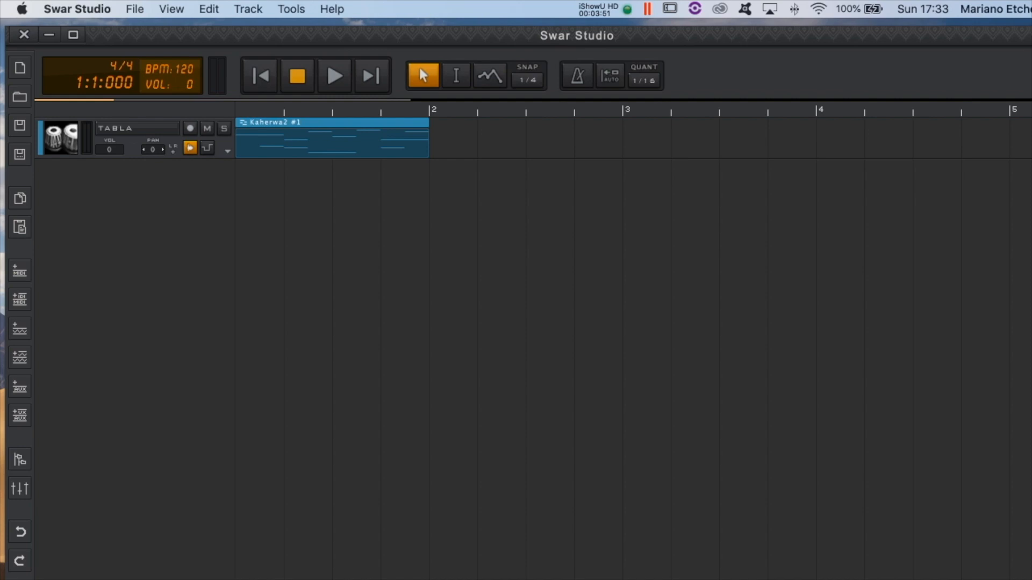
Step: Play the Kaherwa2 #1 loop on the Tabla track from the start and pause playback
{"action": "left_click", "coordinate": [302, 81]}
{"action": "left_click", "coordinate": [334, 76]}
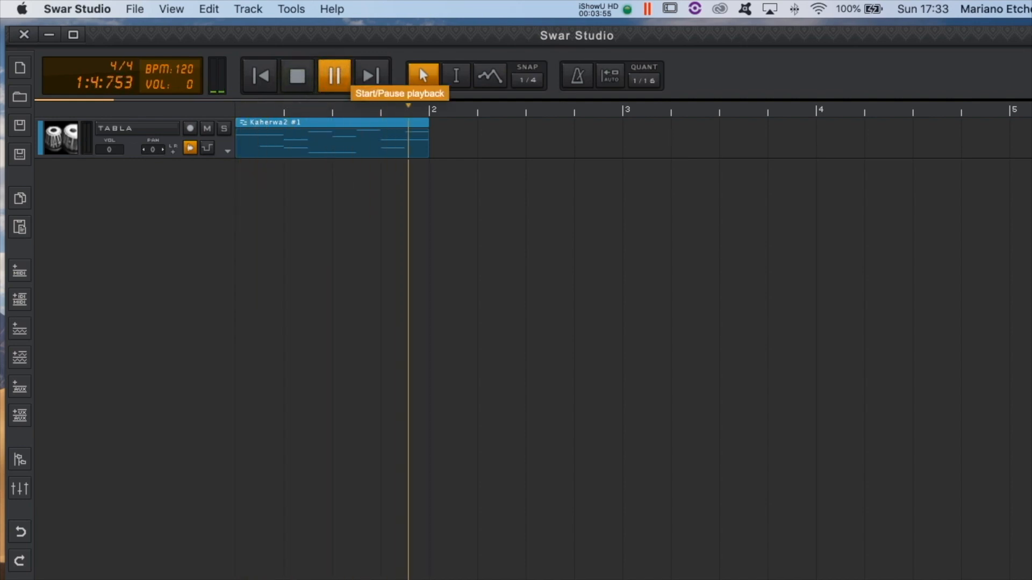
{"action": "left_click", "coordinate": [334, 76]}
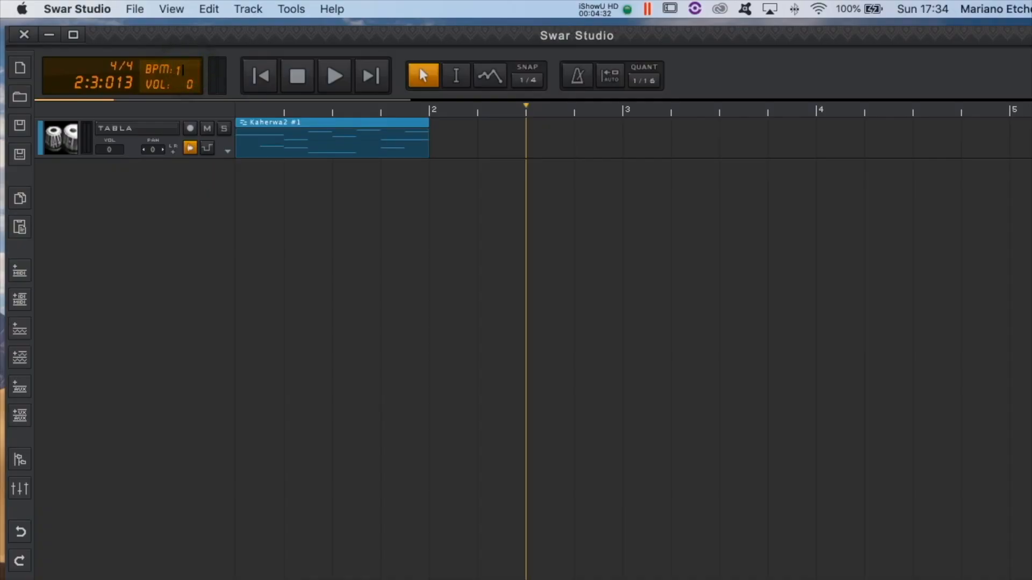
Step: Set the tempo to 140 BPM and change it back to 120 BPM
{"action": "key", "text": "Return"}
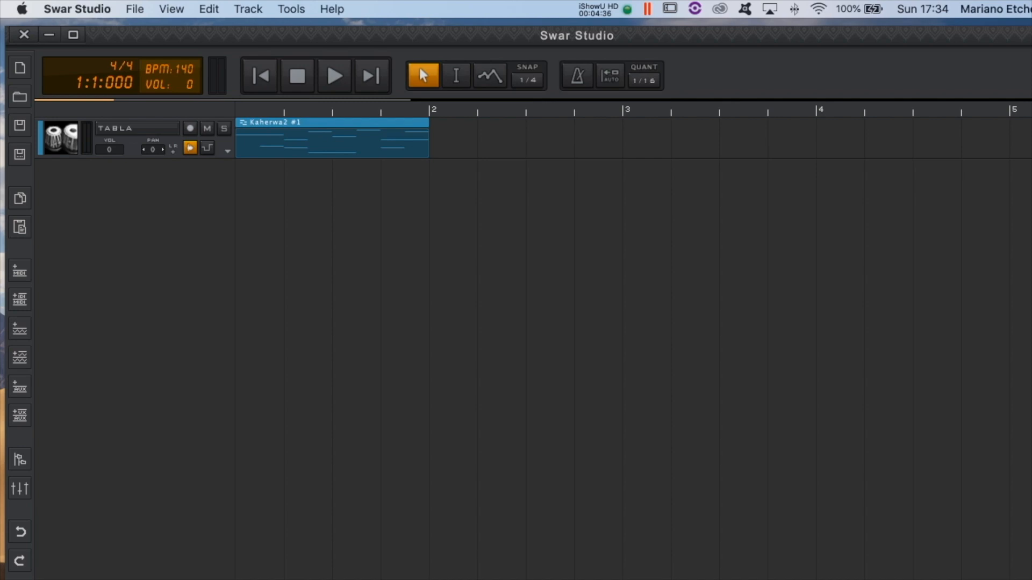
{"action": "double_click", "coordinate": [189, 68]}
{"action": "type", "text": "120"}
{"action": "key", "text": "Return"}
Step: Shorten the Kaherwa2 #1 loop on the Tabla track to half a bar and repeat it 8 times
{"action": "left_click_drag", "start_coordinate": [427, 142], "coordinate": [333, 142]}
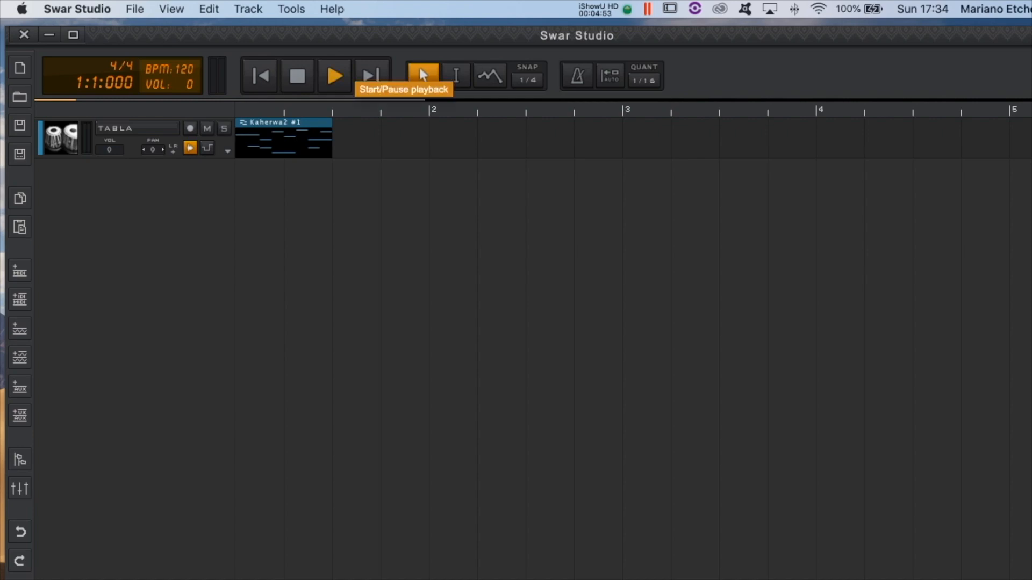
{"action": "left_click", "coordinate": [335, 76]}
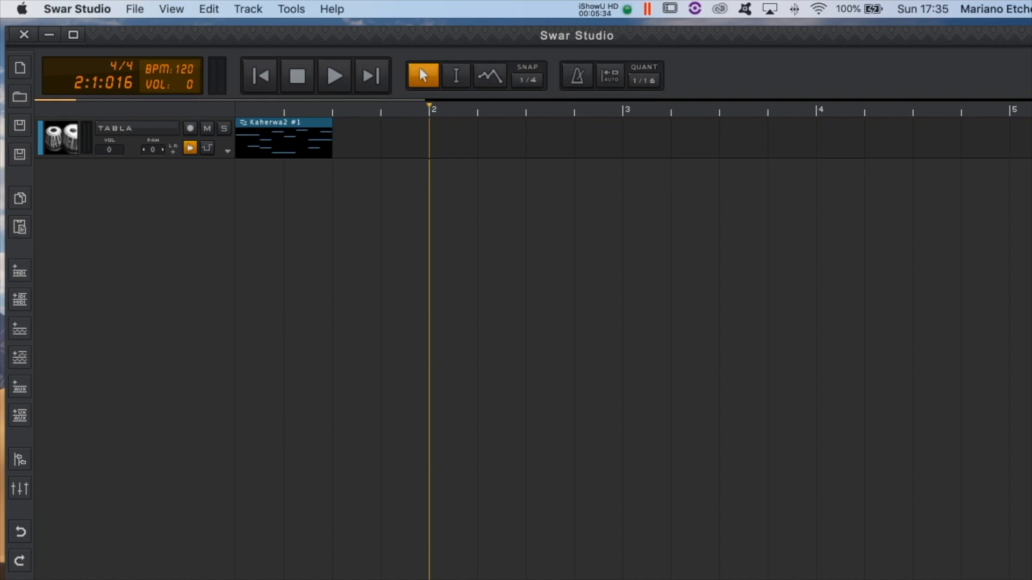
{"action": "right_click", "coordinate": [301, 144]}
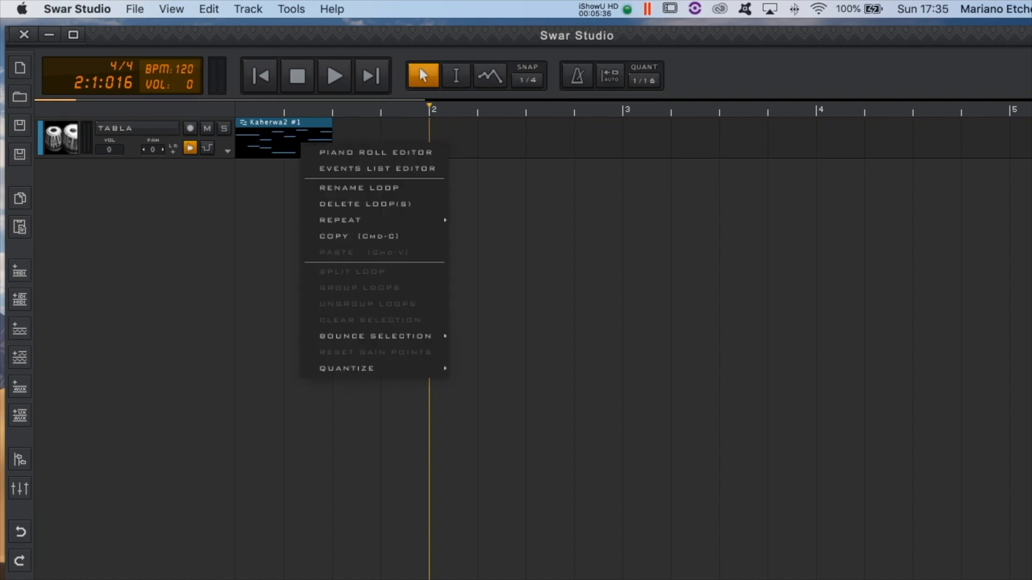
{"action": "mouse_move", "coordinate": [376, 220]}
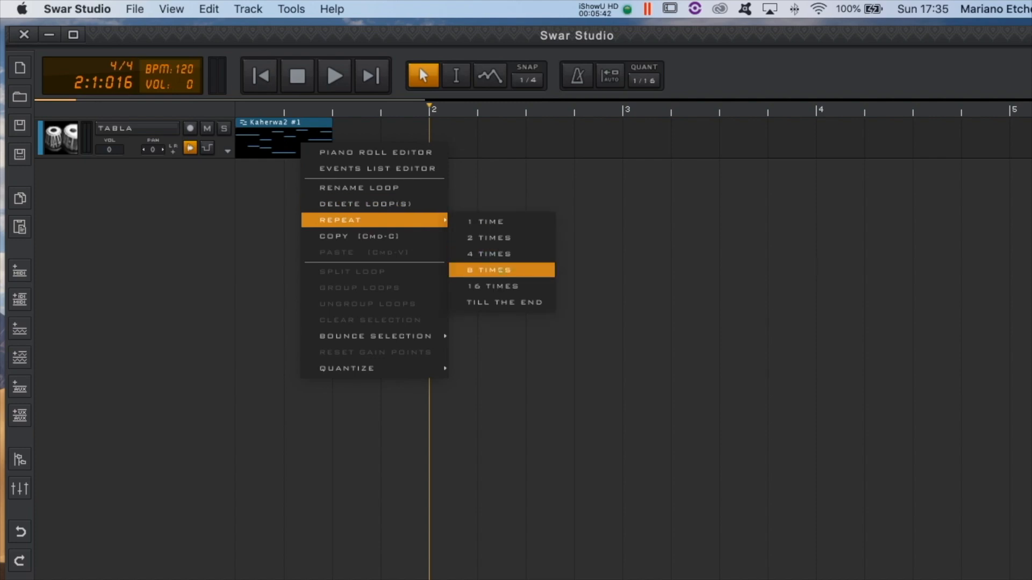
{"action": "left_click", "coordinate": [500, 270]}
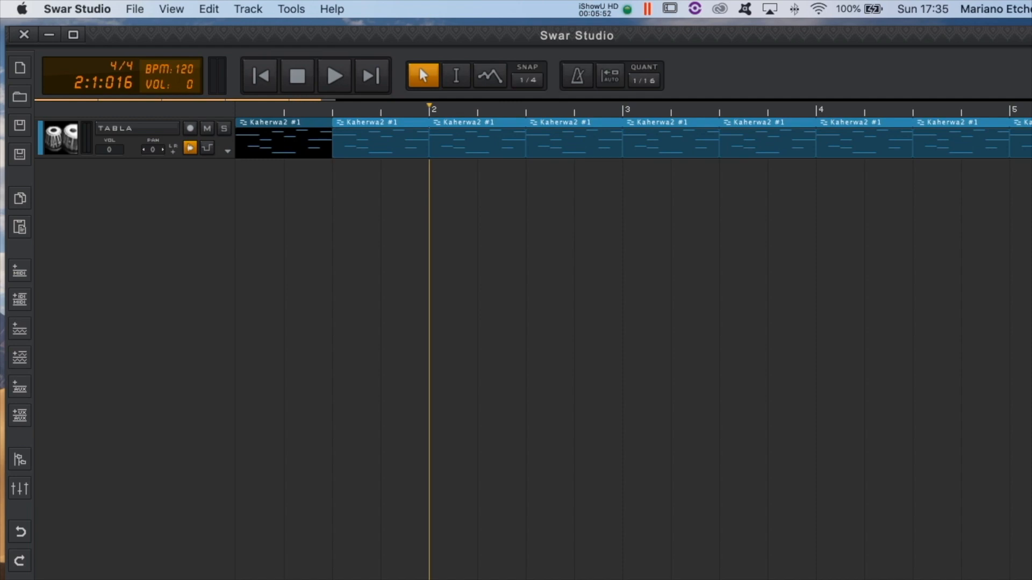
Step: Play the repeated Kaherwa2 #1 loops from the start, stop playback, and select the second loop
{"action": "left_click", "coordinate": [262, 78]}
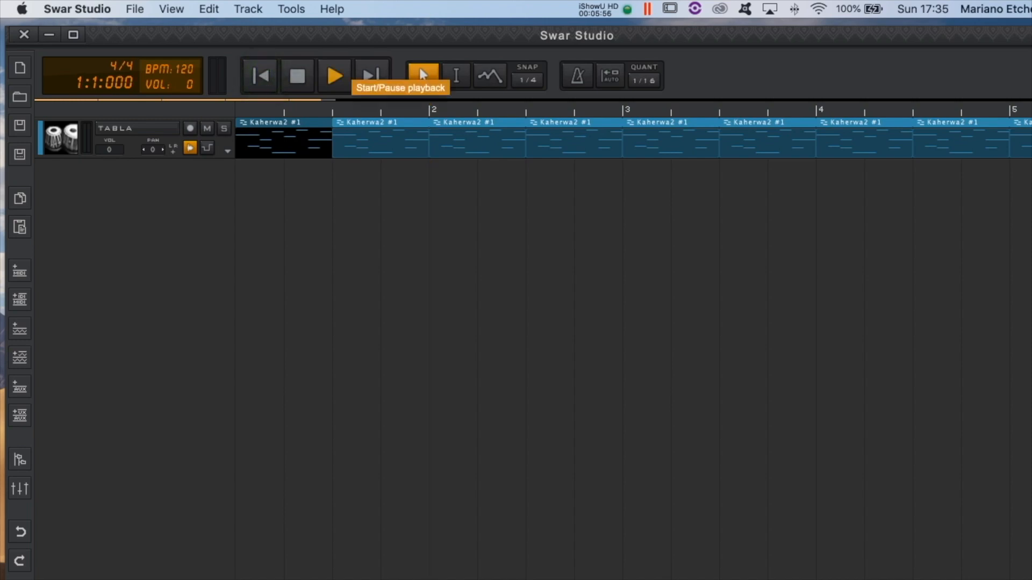
{"action": "left_click", "coordinate": [334, 76]}
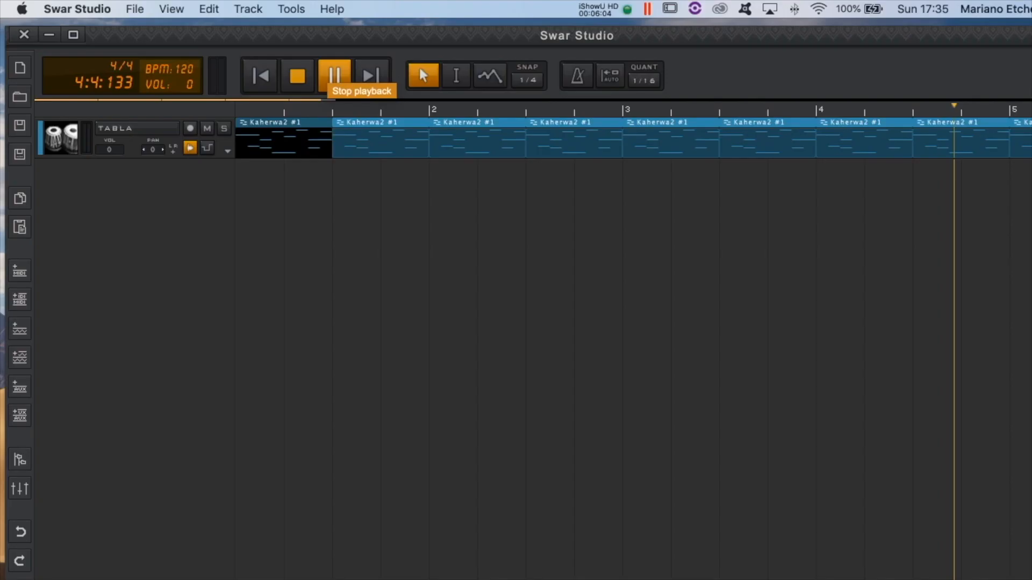
{"action": "left_click", "coordinate": [300, 77]}
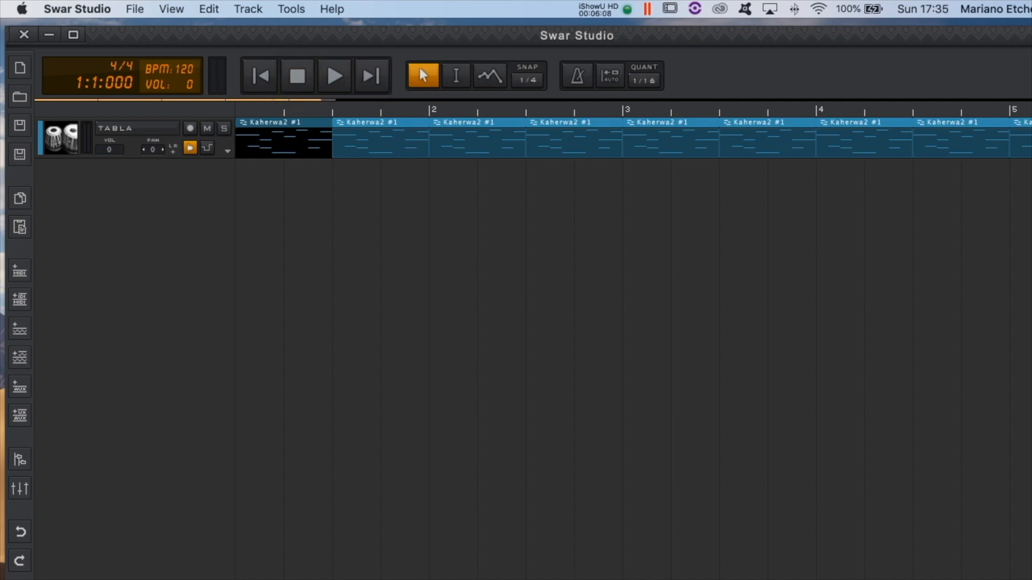
{"action": "left_click", "coordinate": [365, 135]}
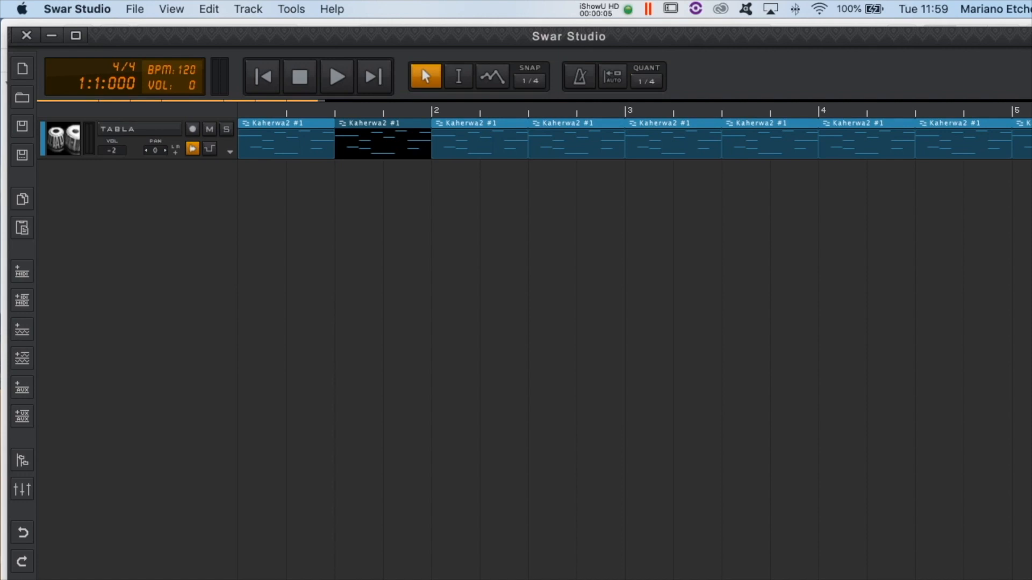
Step: Activate the MIDI inputs Impact GX49 MIDI1 and Impact GX49 MIDI2 in the audio settings
{"action": "left_click", "coordinate": [292, 9]}
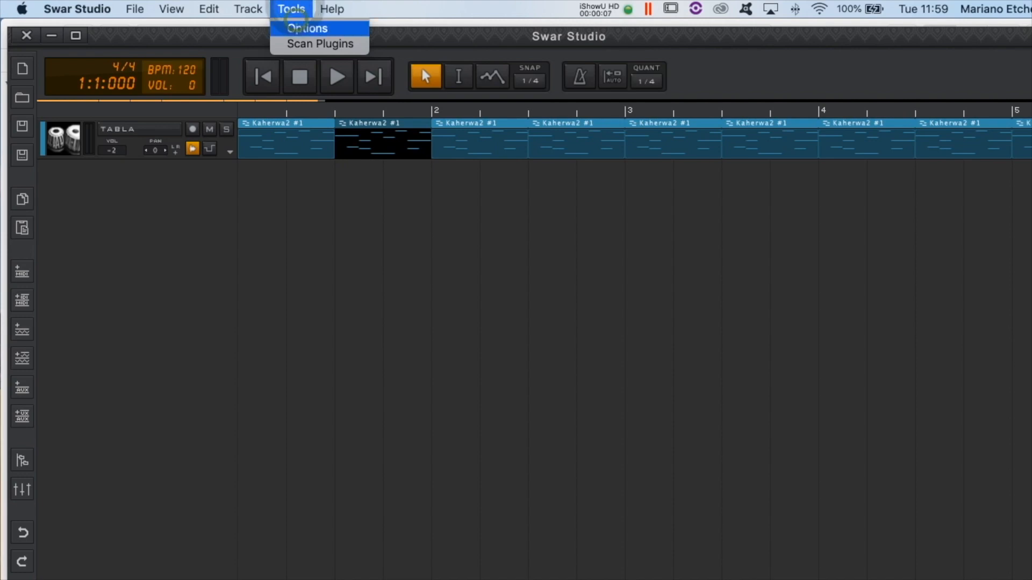
{"action": "left_click", "coordinate": [297, 27]}
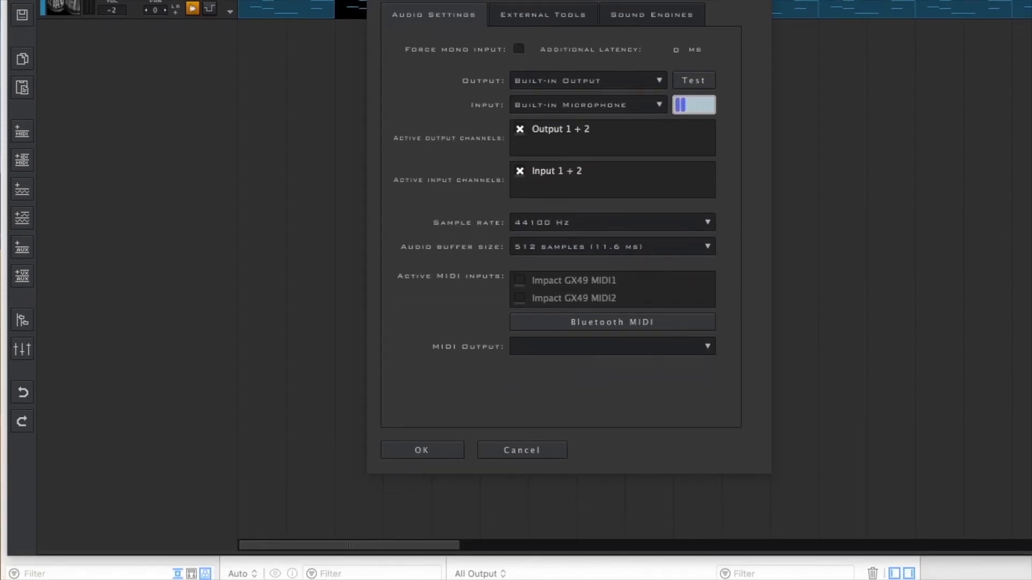
{"action": "left_click", "coordinate": [519, 280]}
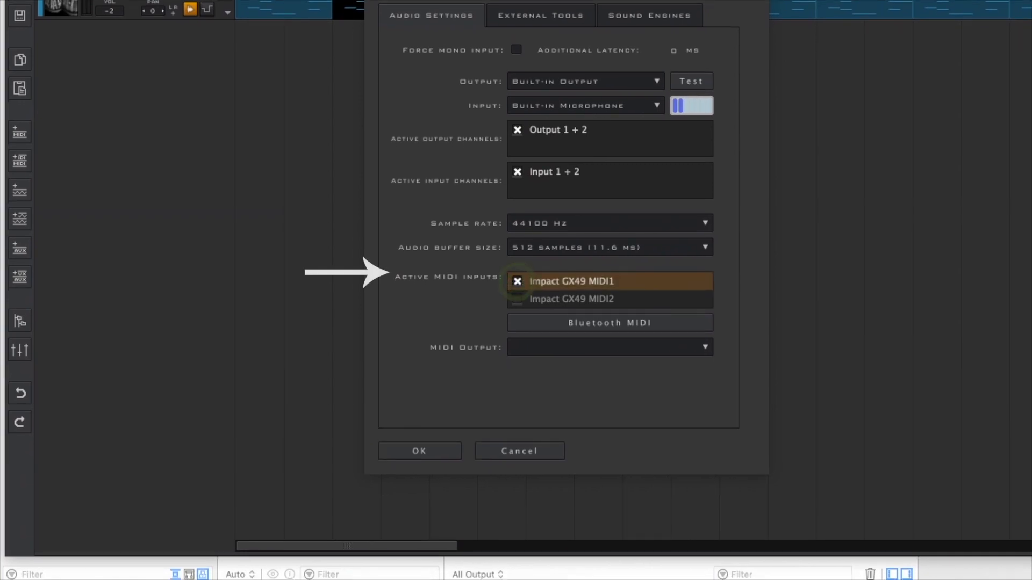
{"action": "left_click", "coordinate": [519, 298]}
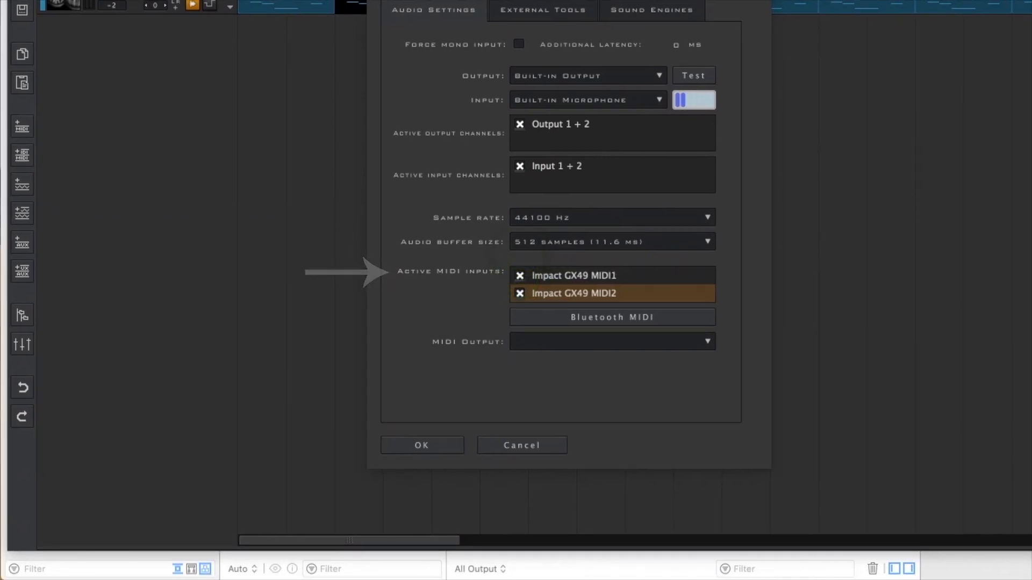
{"action": "left_click", "coordinate": [423, 446]}
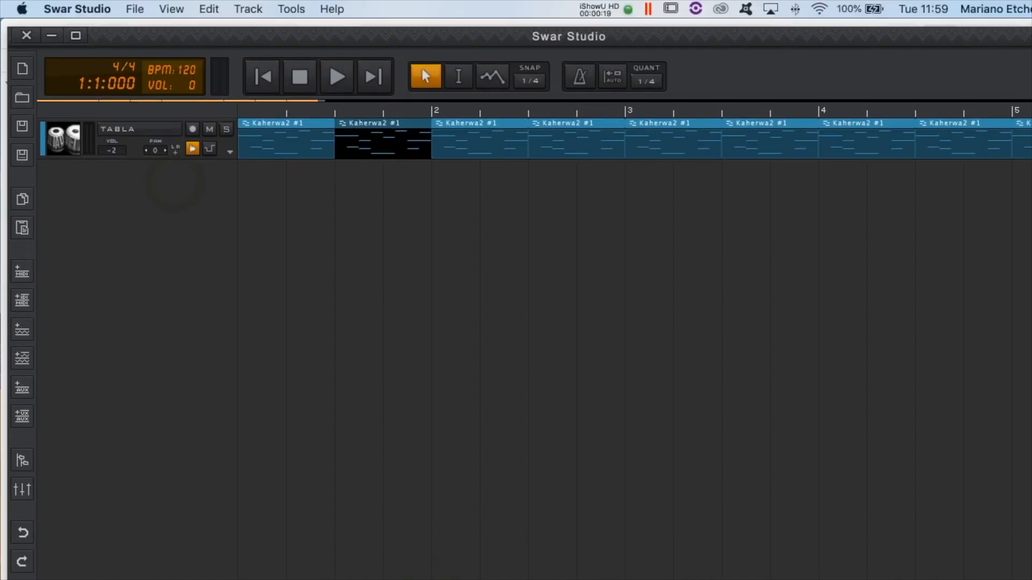
Step: Add a stereo instrument track and set its instrument to Santoor
{"action": "left_click", "coordinate": [248, 9]}
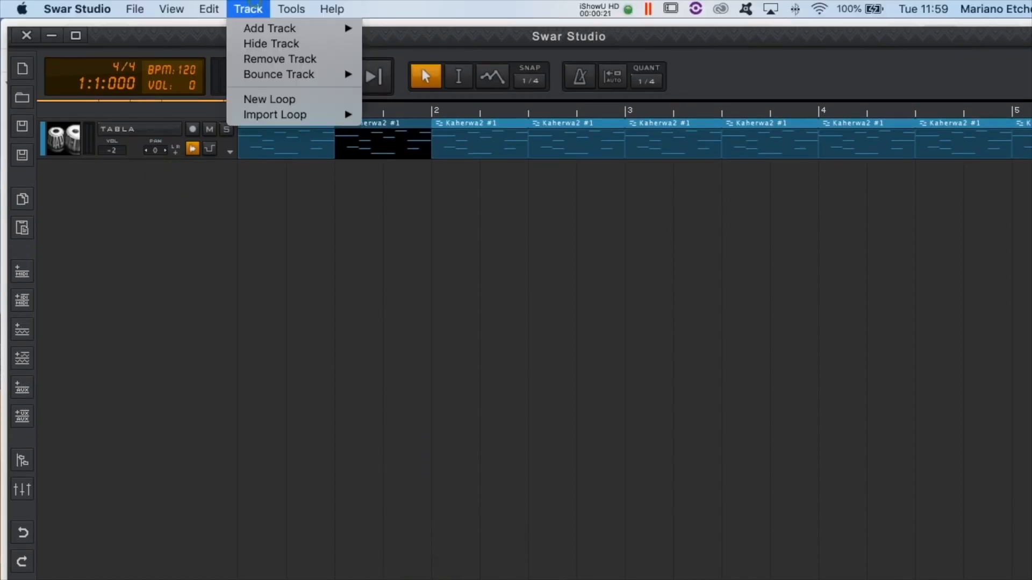
{"action": "mouse_move", "coordinate": [269, 28]}
{"action": "mouse_move", "coordinate": [422, 32]}
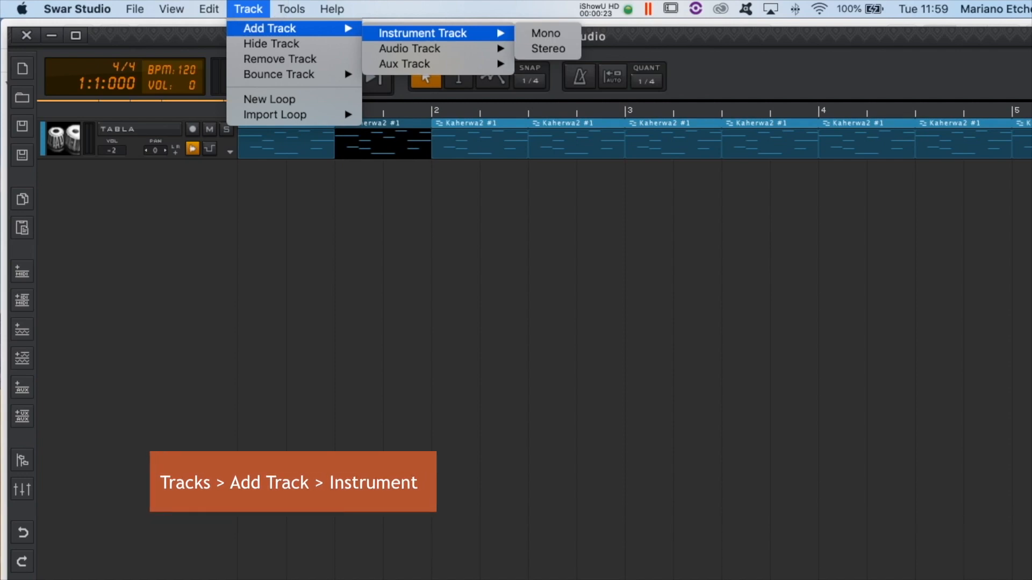
{"action": "left_click", "coordinate": [539, 51]}
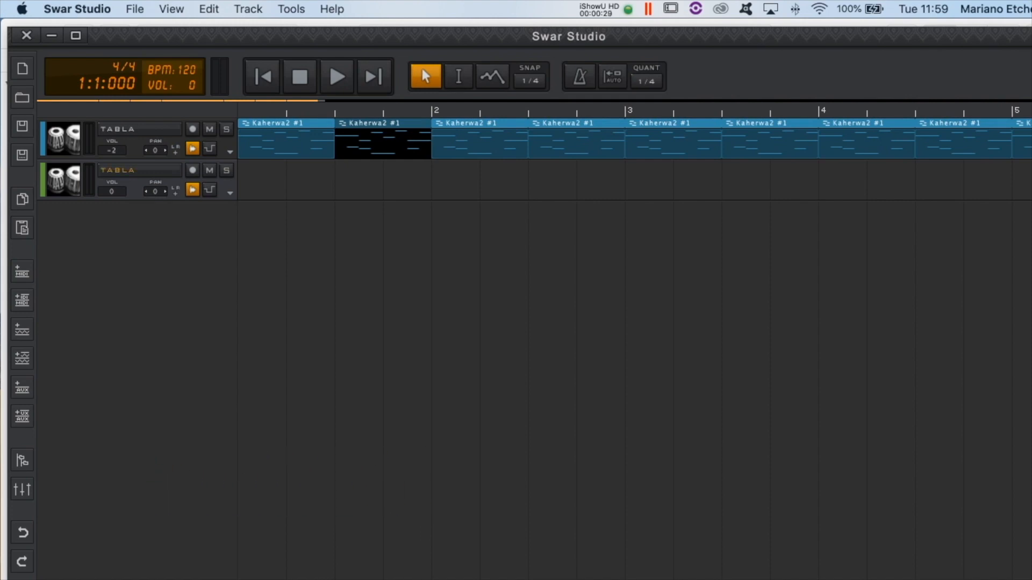
{"action": "left_click", "coordinate": [117, 170]}
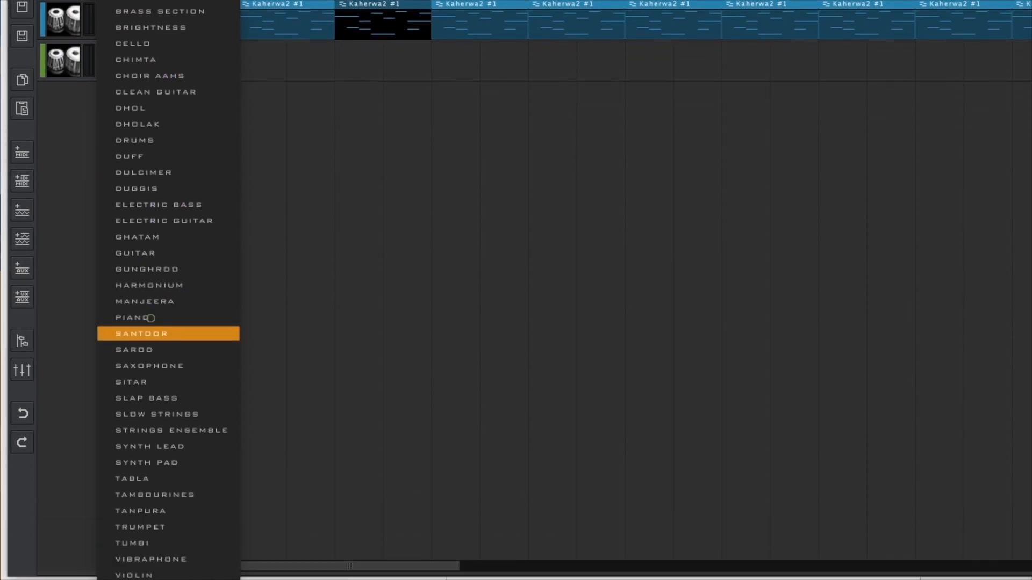
{"action": "left_click", "coordinate": [151, 333]}
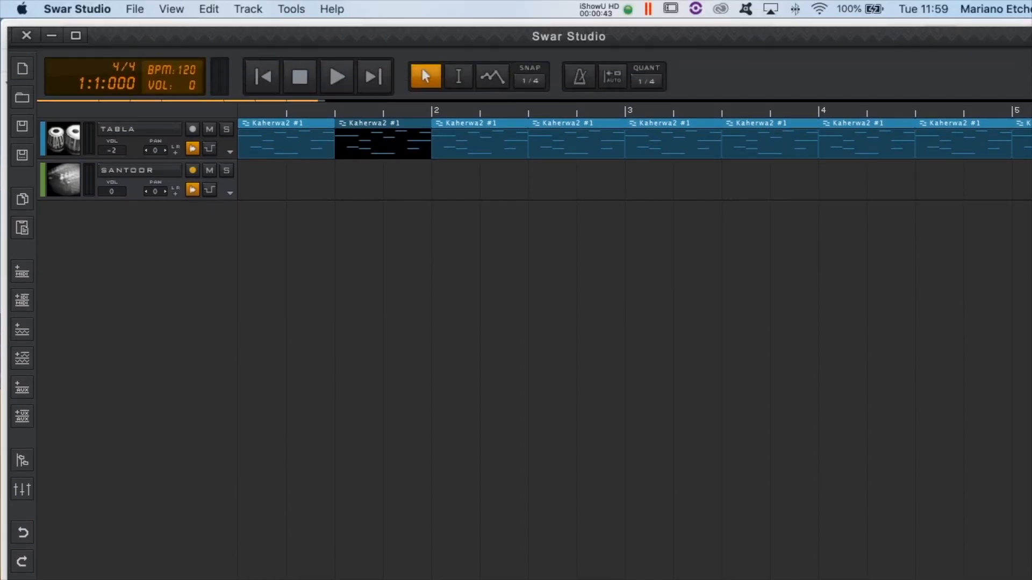
Step: Arm the Santoor track for recording and change its instrument to Sarod
{"action": "left_click", "coordinate": [193, 170]}
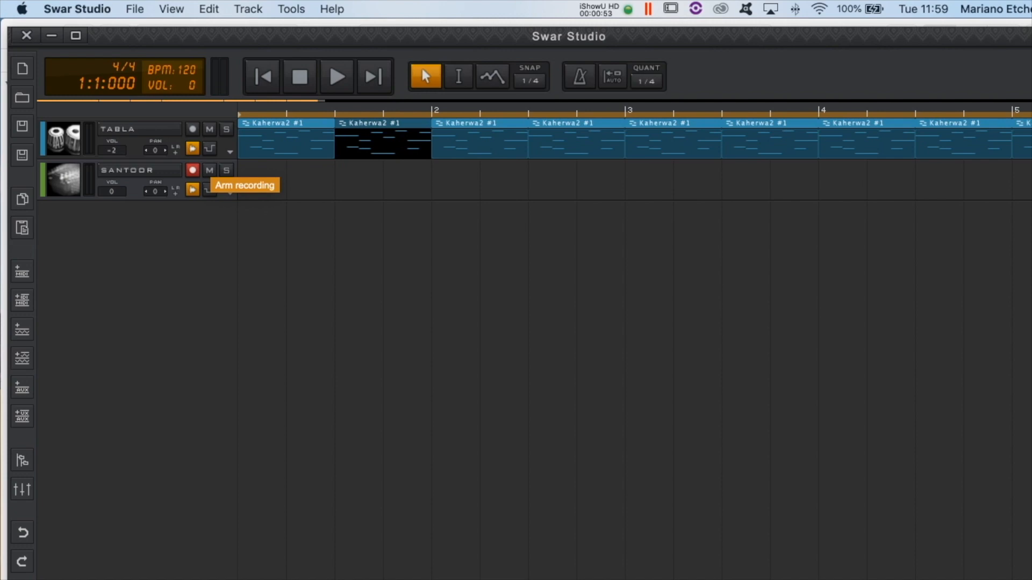
{"action": "left_click", "coordinate": [137, 171]}
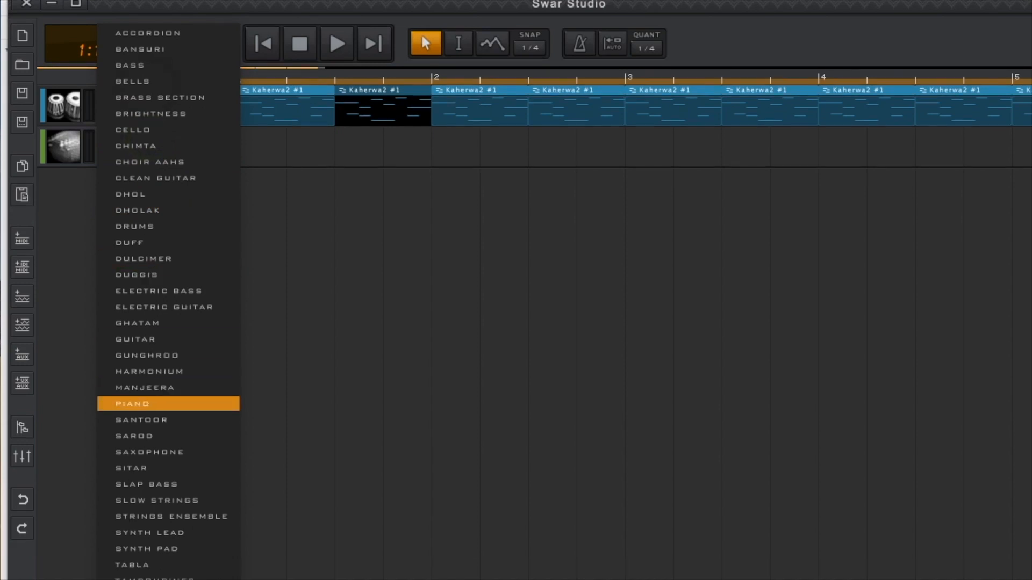
{"action": "left_click", "coordinate": [160, 436]}
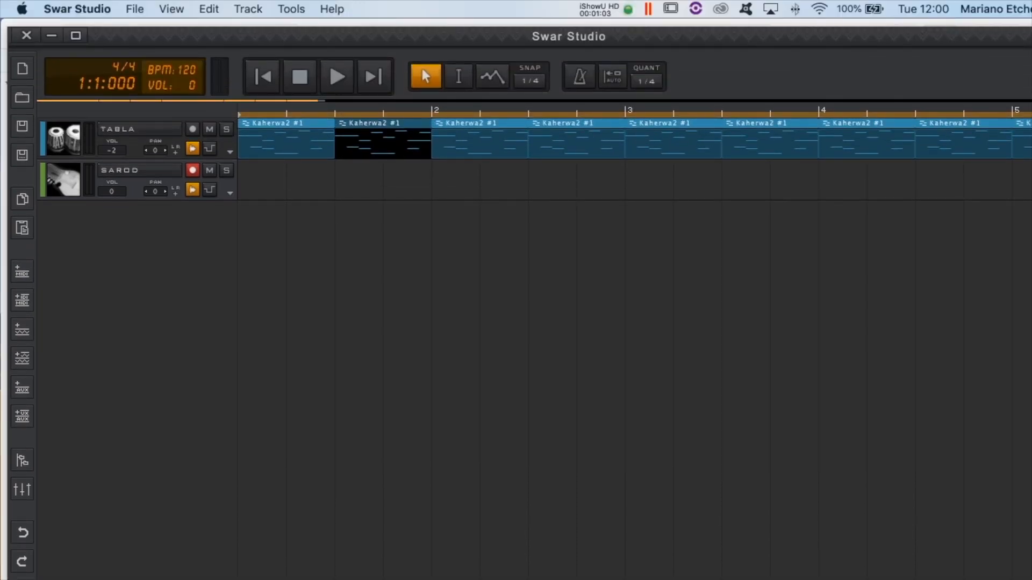
Step: Record a MIDI phrase of about two bars on the Sarod track and listen to it soloed
{"action": "left_click", "coordinate": [336, 77]}
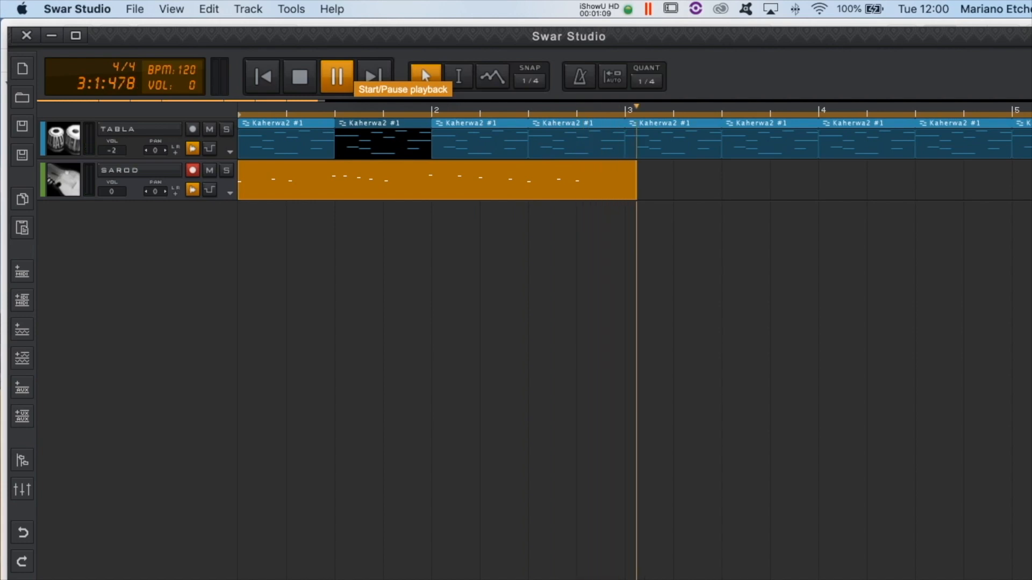
{"action": "left_click", "coordinate": [337, 76]}
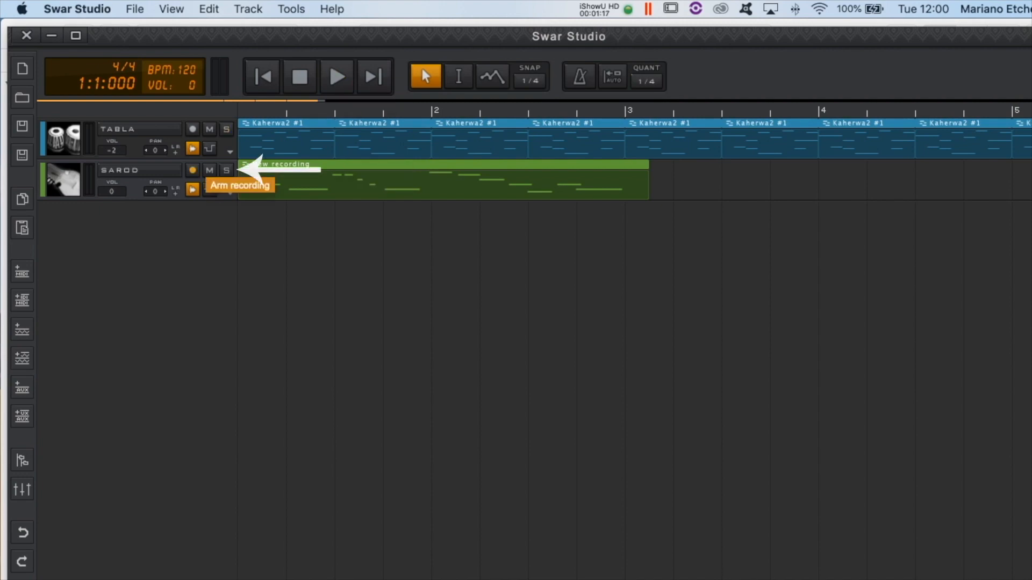
{"action": "left_click", "coordinate": [226, 170]}
{"action": "left_click", "coordinate": [337, 76]}
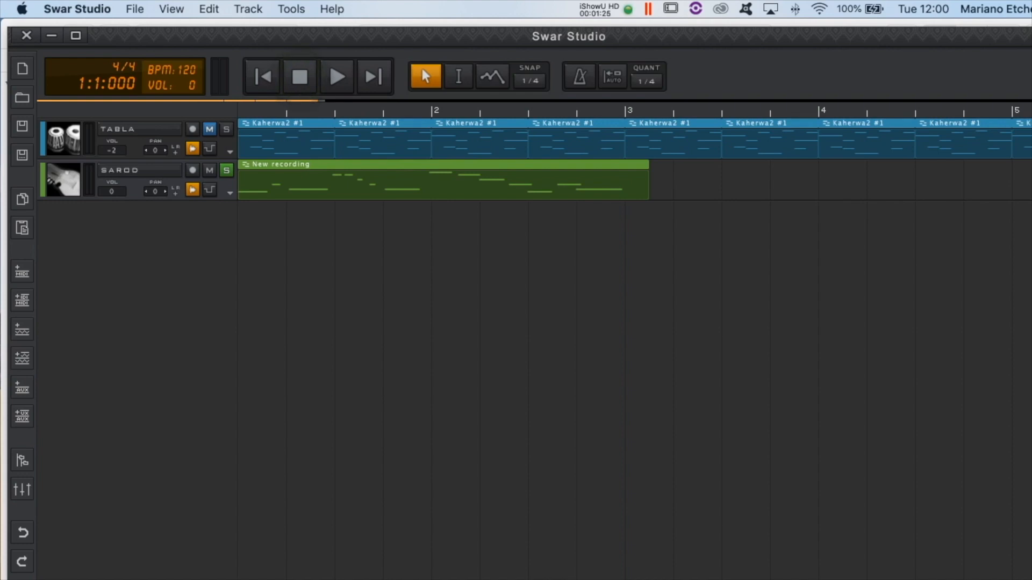
{"action": "left_click", "coordinate": [227, 171]}
Step: Quantize the new Sarod recording to 1/4 and play it together with the Tabla loops
{"action": "right_click", "coordinate": [352, 191]}
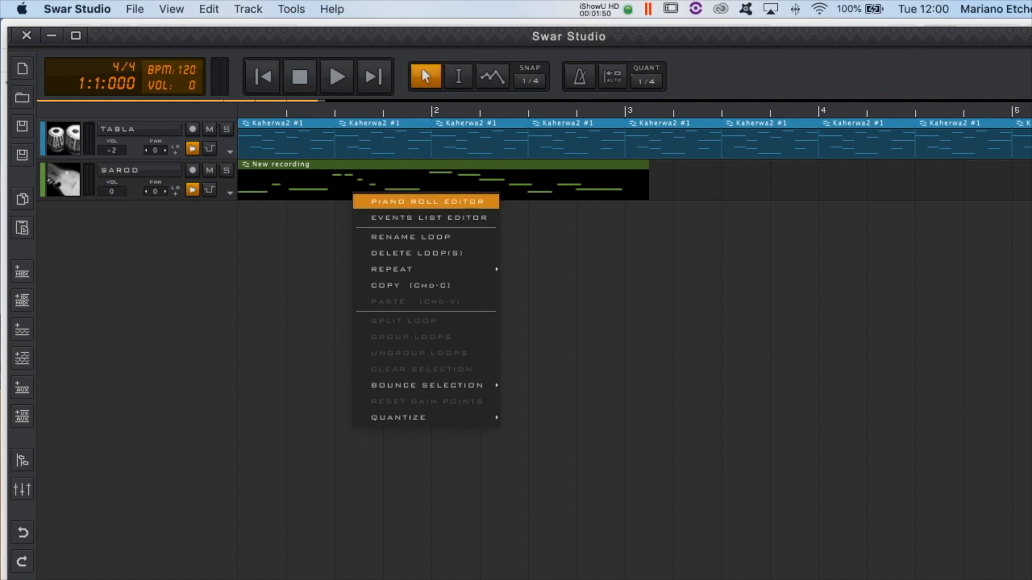
{"action": "mouse_move", "coordinate": [408, 418]}
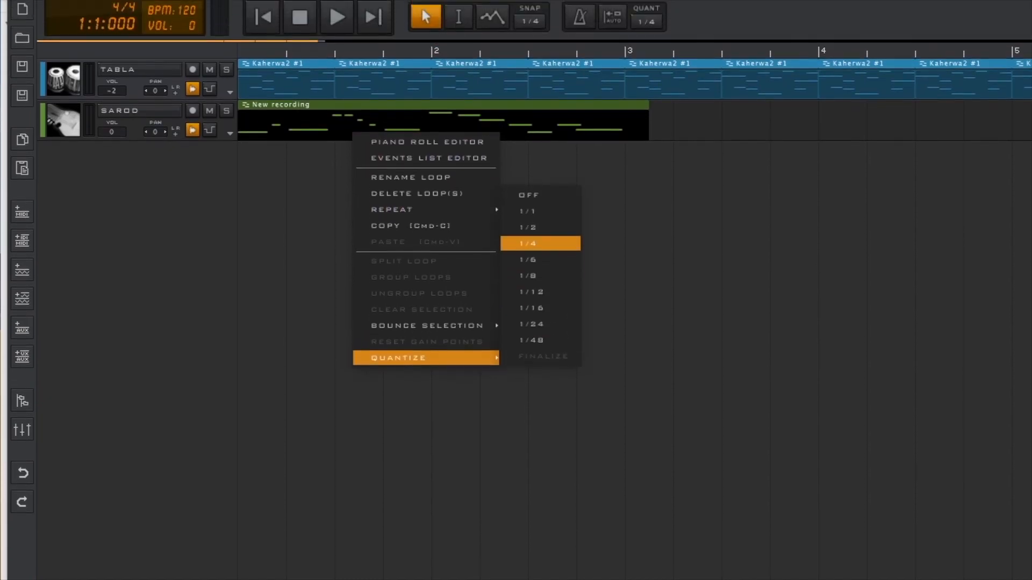
{"action": "left_click", "coordinate": [537, 207]}
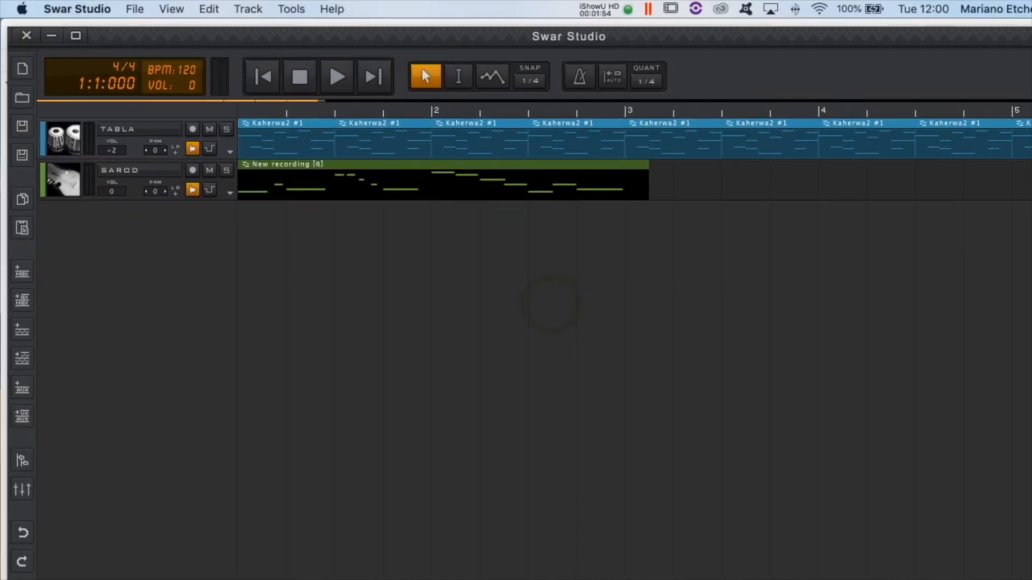
{"action": "key", "text": "space"}
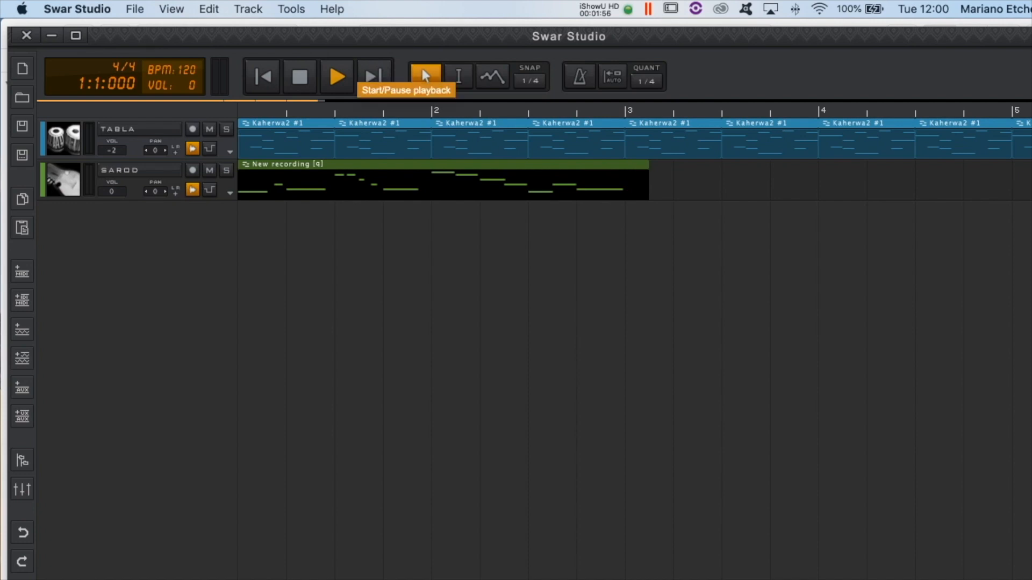
{"action": "key", "text": "space"}
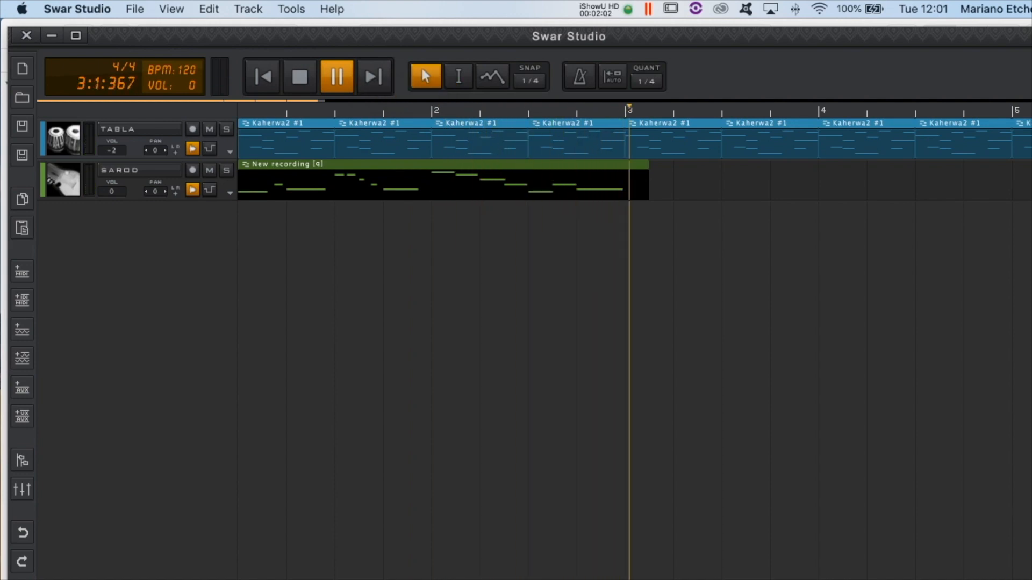
{"action": "left_click", "coordinate": [300, 78]}
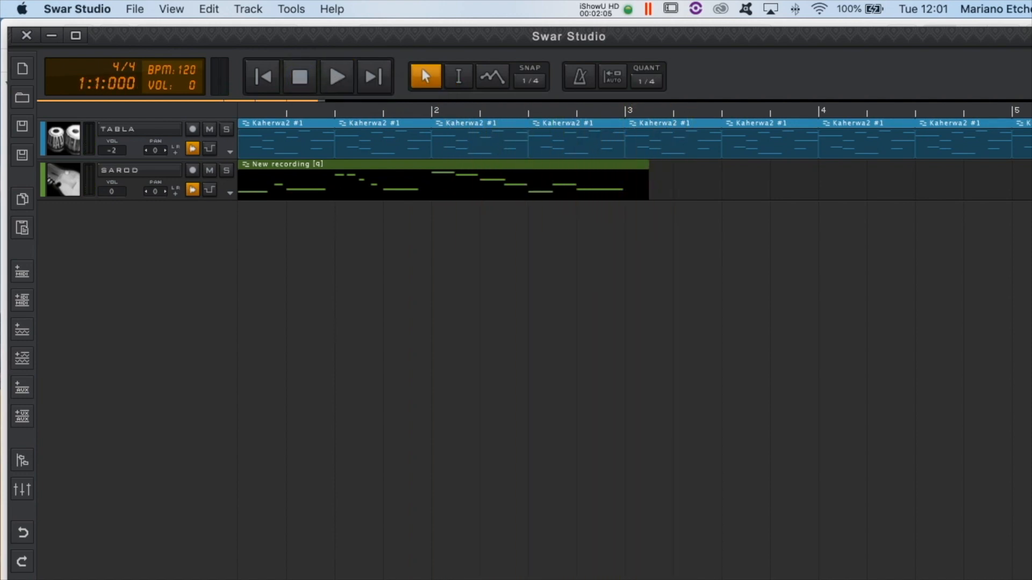
Step: Look through the quantize options for the Sarod loop without choosing another value
{"action": "right_click", "coordinate": [342, 190]}
{"action": "mouse_move", "coordinate": [415, 415]}
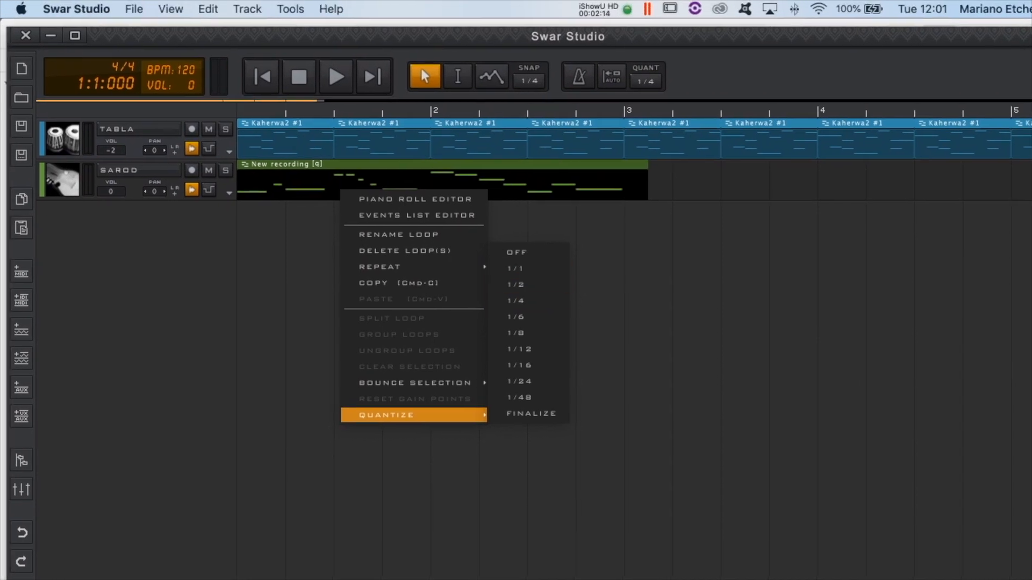
{"action": "left_click", "coordinate": [521, 289]}
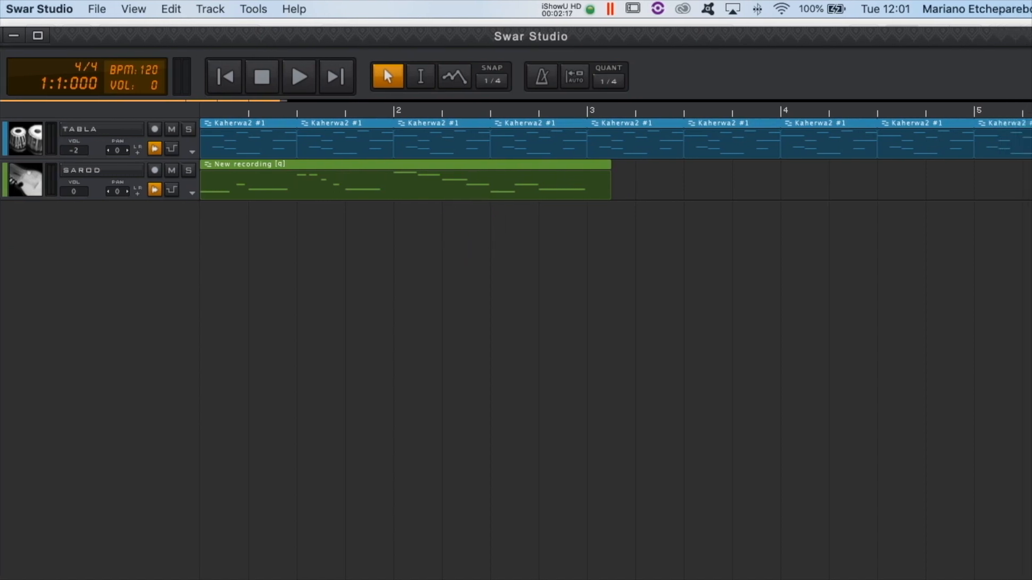
Step: Turn on auto-quantize for new MIDI loops and set the quantize value to 1/16
{"action": "left_click", "coordinate": [550, 78]}
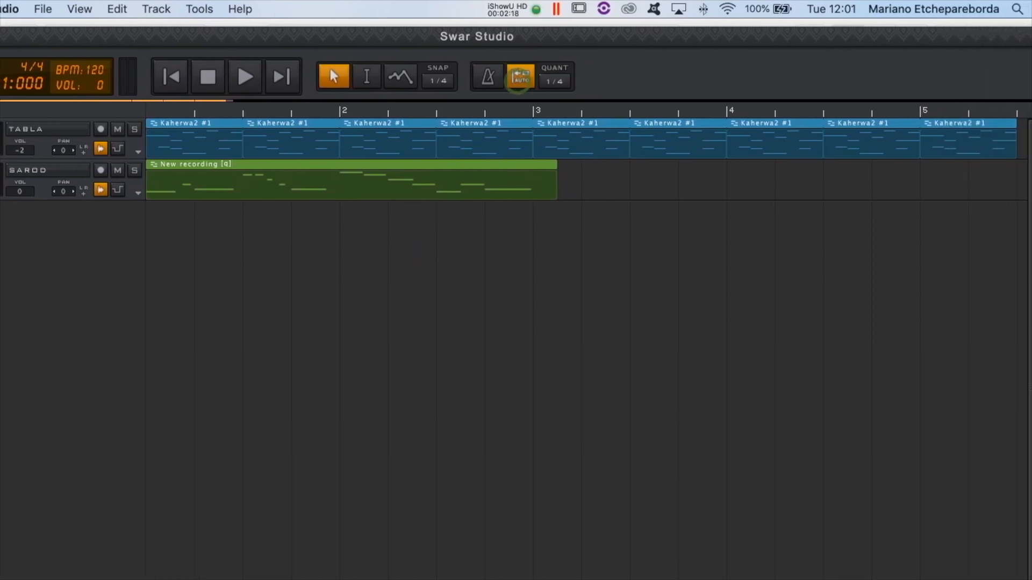
{"action": "left_click", "coordinate": [553, 80]}
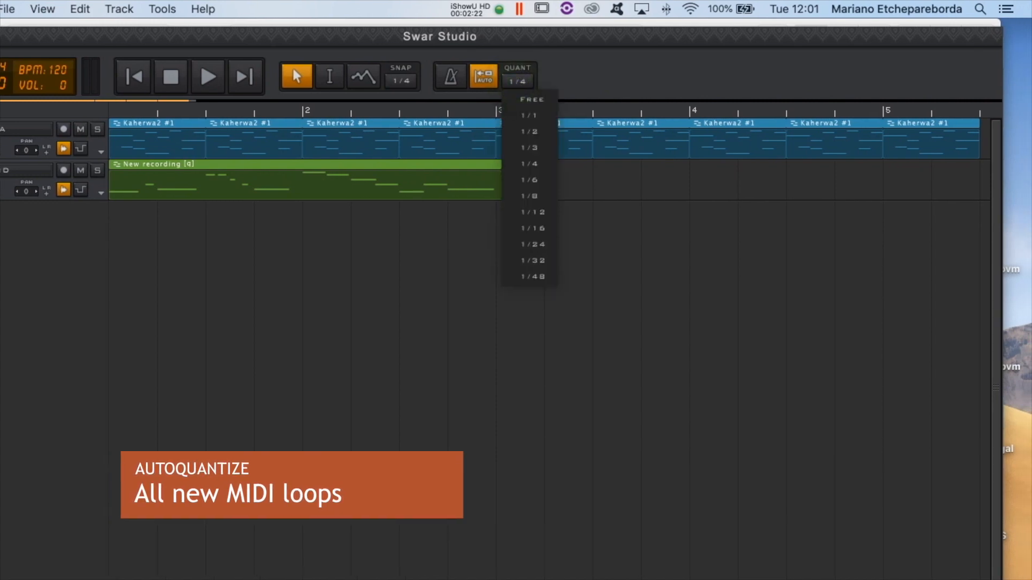
{"action": "left_click", "coordinate": [516, 229]}
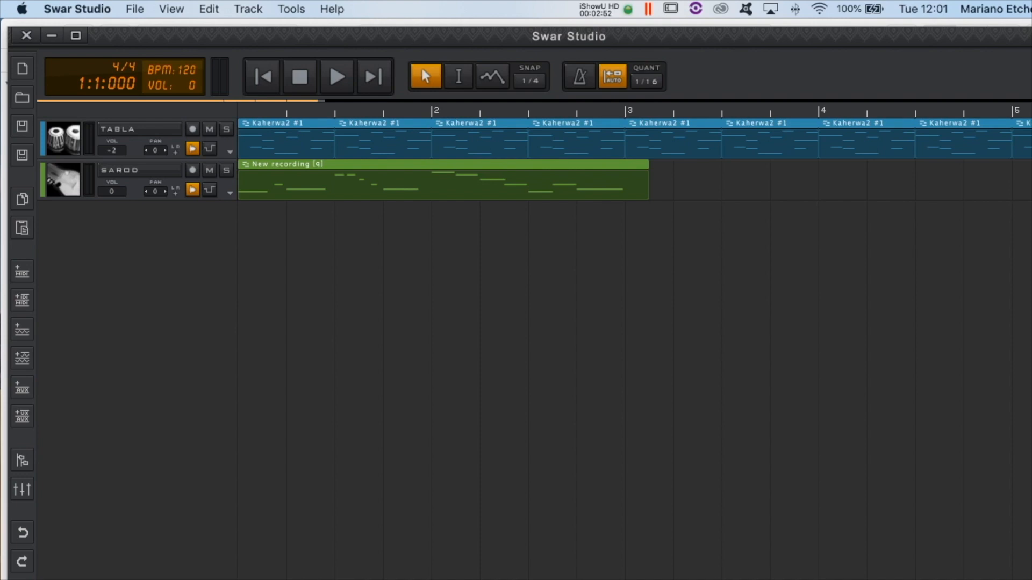
Step: Open the Sarod recording in the Loop Editor and examine its notes, snap options, and Expression and Pitch Bend curves
{"action": "double_click", "coordinate": [472, 181]}
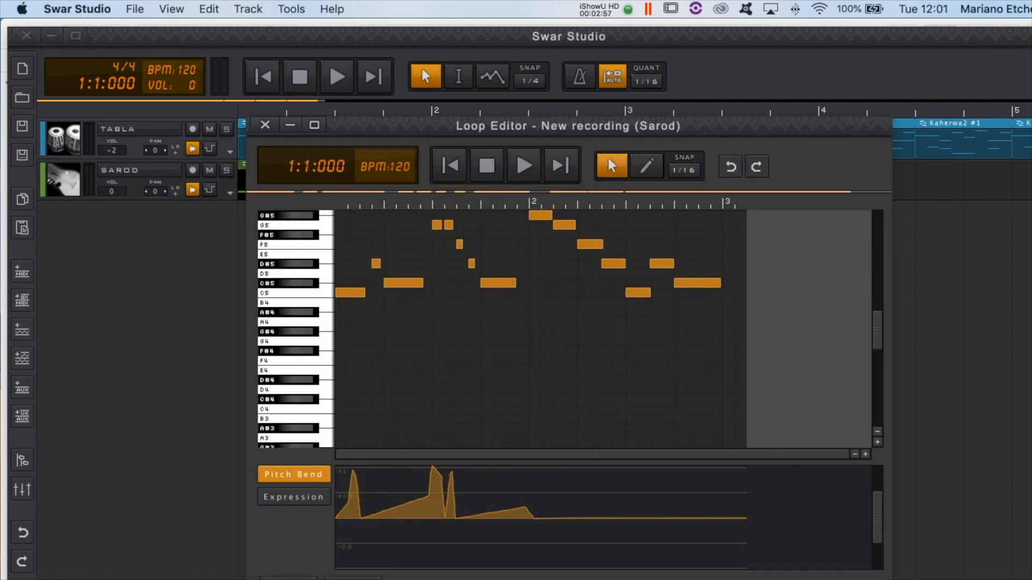
{"action": "left_click_drag", "start_coordinate": [441, 128], "coordinate": [377, 28]}
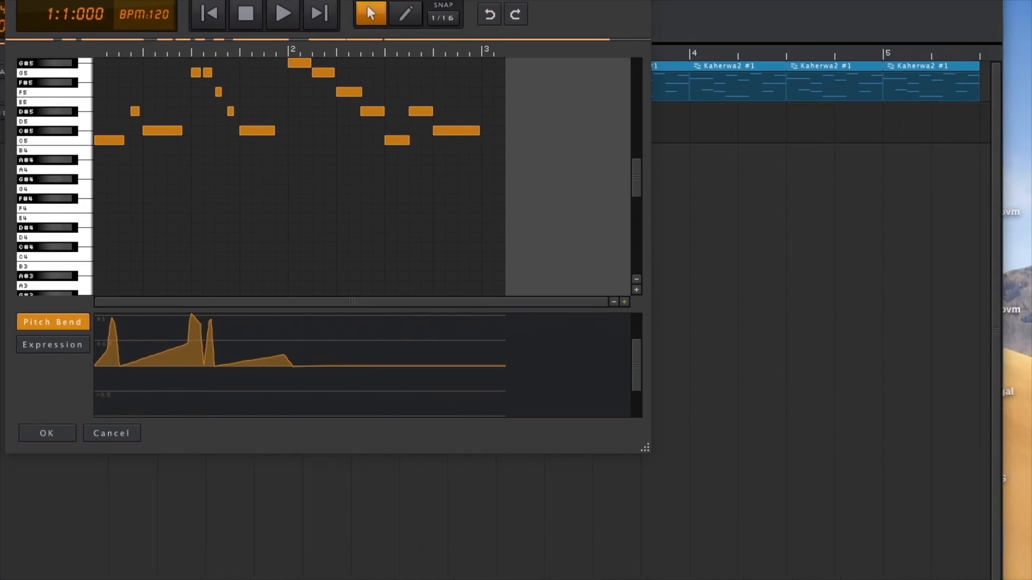
{"action": "left_click", "coordinate": [624, 294]}
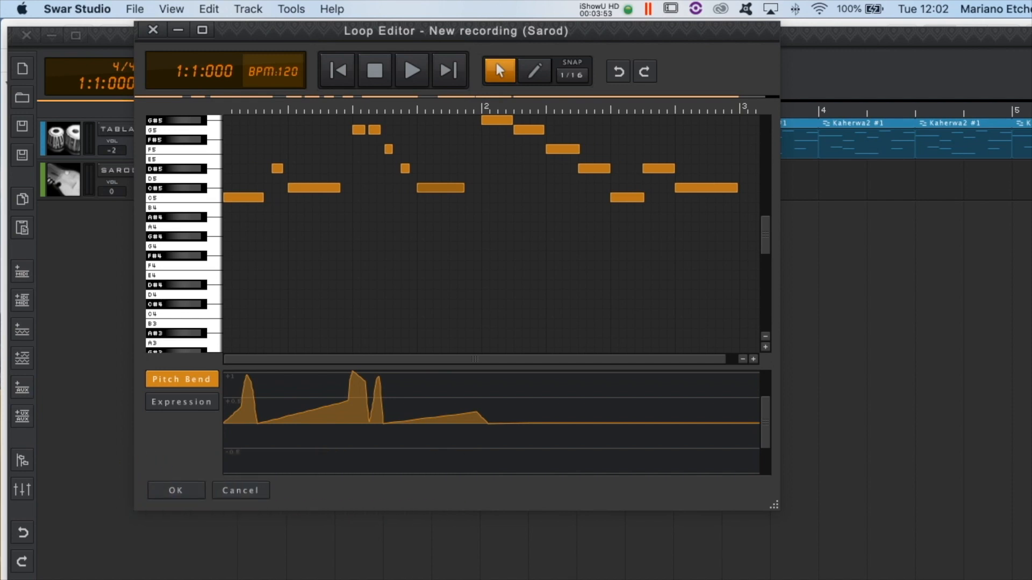
{"action": "left_click", "coordinate": [572, 75]}
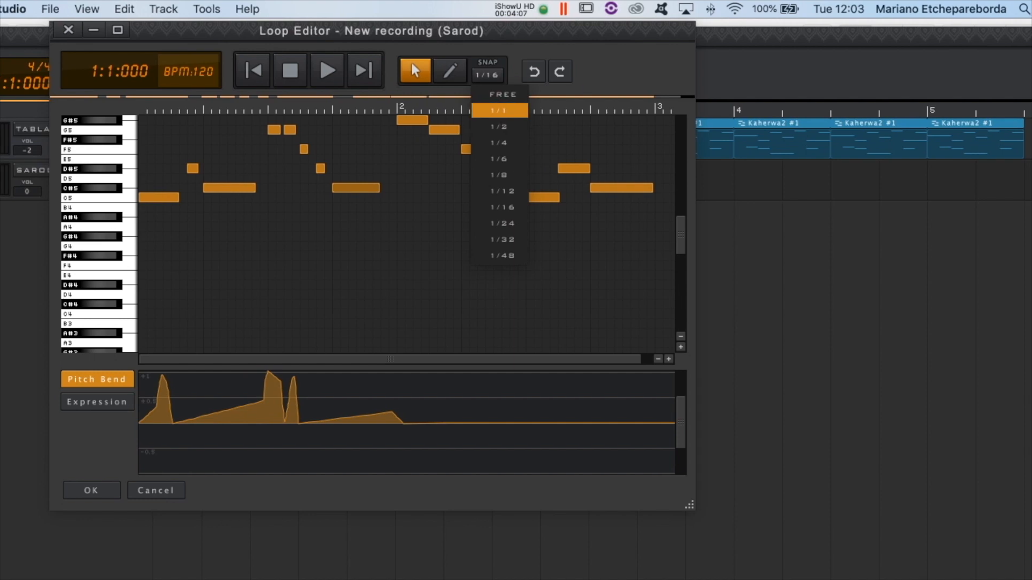
{"action": "left_click", "coordinate": [516, 70]}
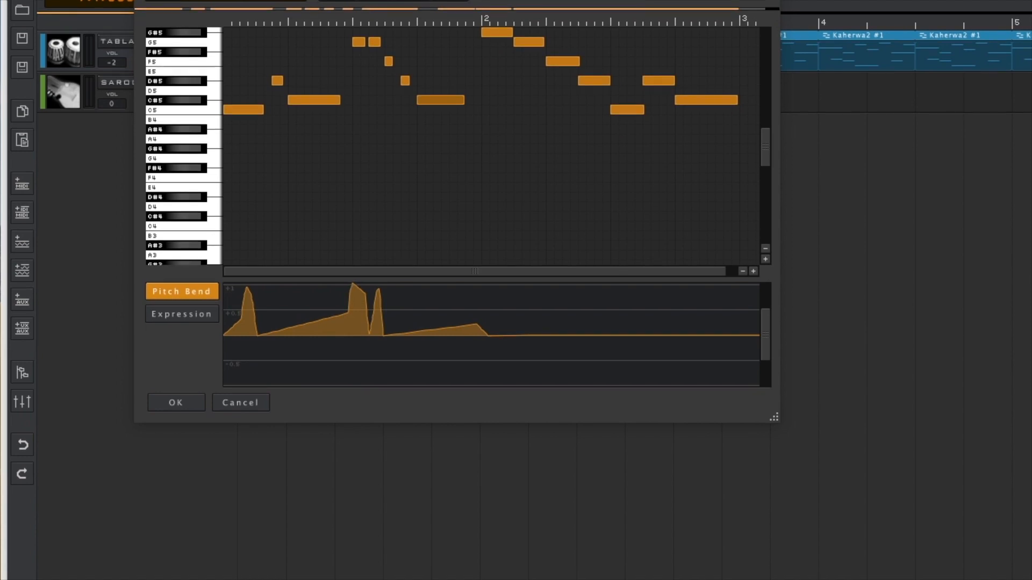
{"action": "left_click", "coordinate": [201, 317]}
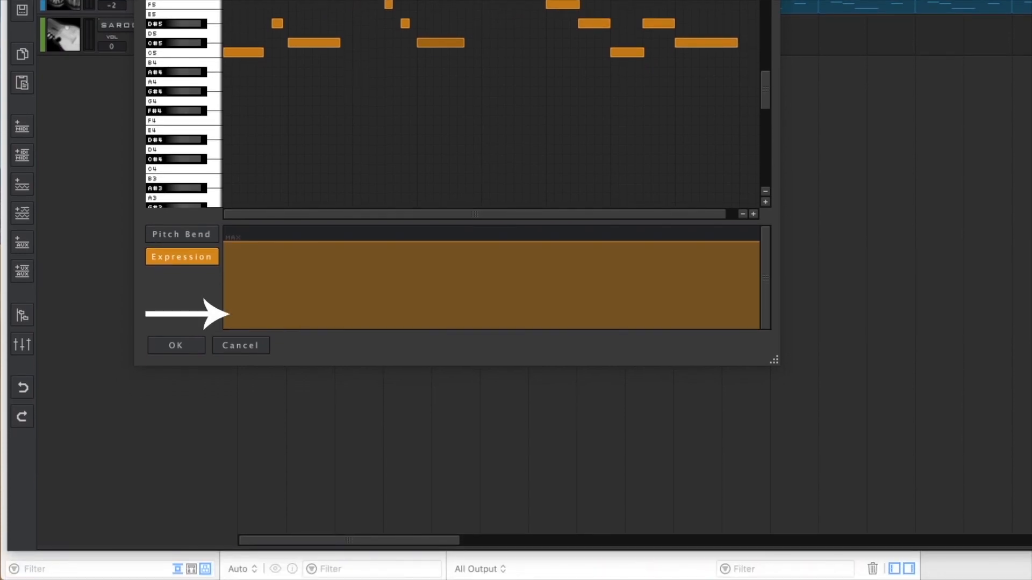
{"action": "left_click", "coordinate": [199, 237]}
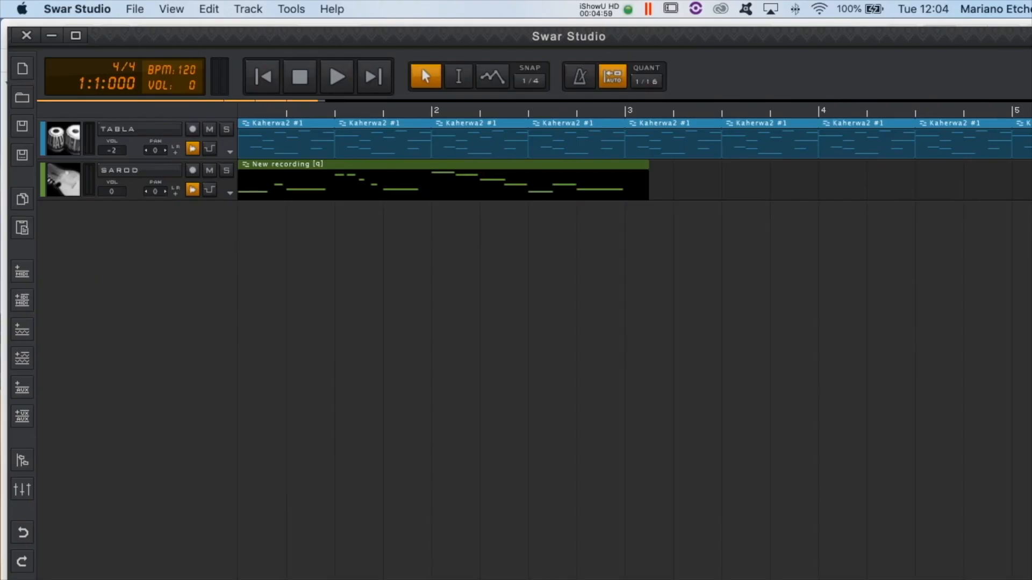
Step: Expand the Sarod track's settings and set its pitch bend range to 8
{"action": "left_click", "coordinate": [230, 192]}
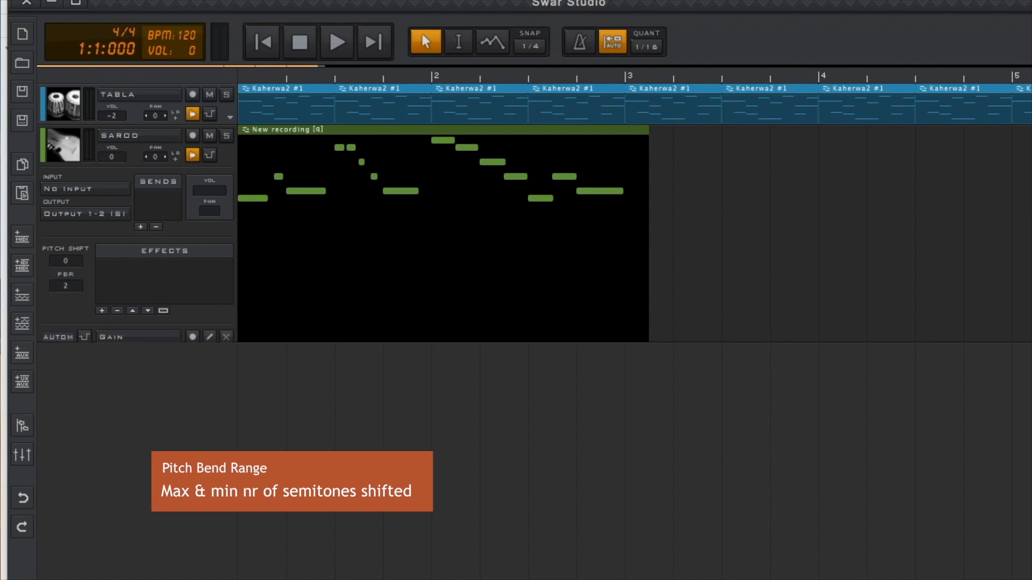
{"action": "left_click", "coordinate": [65, 286]}
{"action": "type", "text": "8"}
{"action": "key", "text": "Return"}
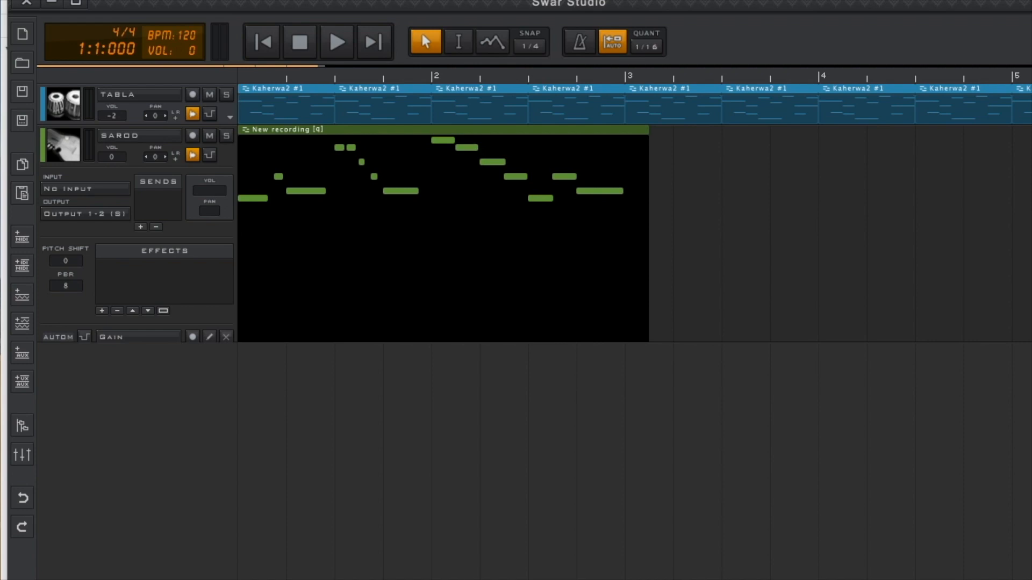
Step: Restore the Sarod track's pitch bend range to 2
{"action": "double_click", "coordinate": [71, 289]}
{"action": "type", "text": "2"}
{"action": "key", "text": "Return"}
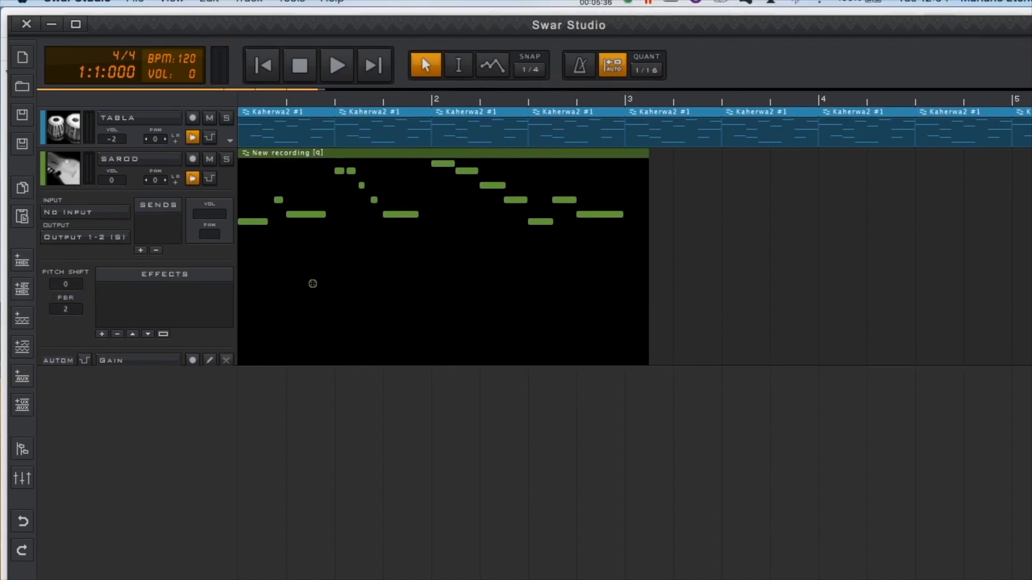
Step: In the Sarod recording's Loop Editor, add a pitch bend point with the pencil tool just before bar 2 and accept the edit
{"action": "double_click", "coordinate": [312, 259]}
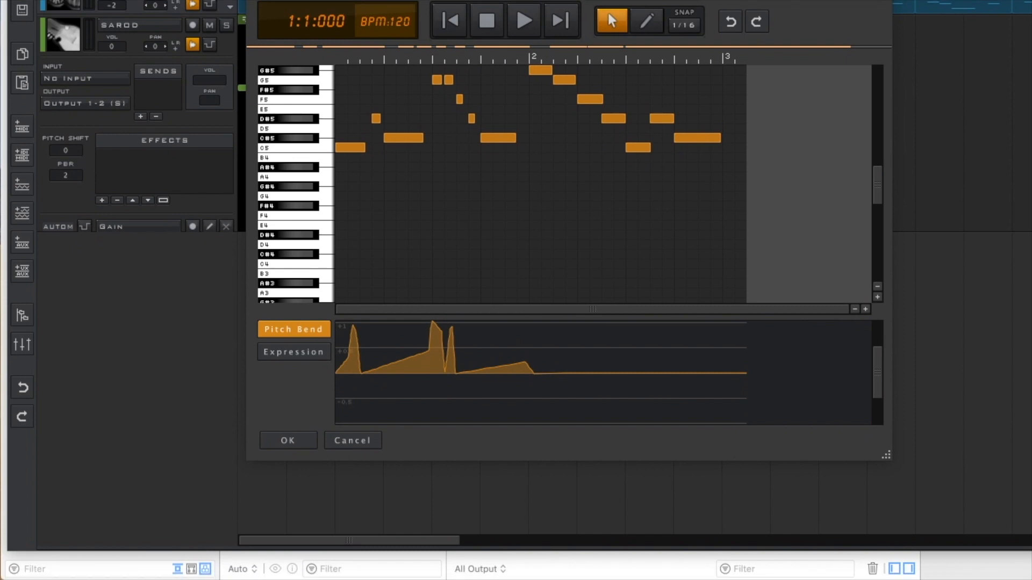
{"action": "left_click_drag", "start_coordinate": [417, 336], "coordinate": [446, 364]}
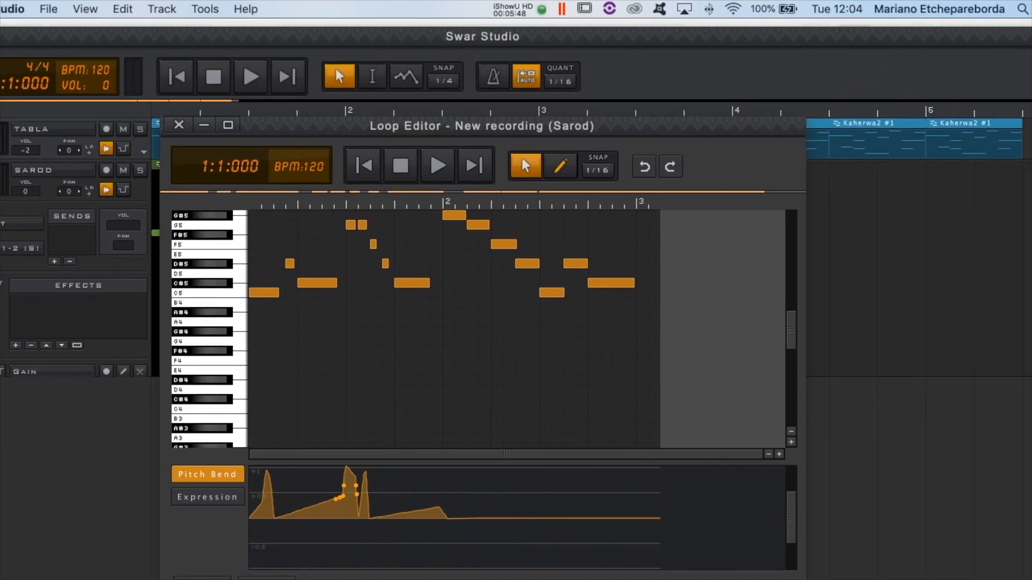
{"action": "left_click", "coordinate": [647, 21]}
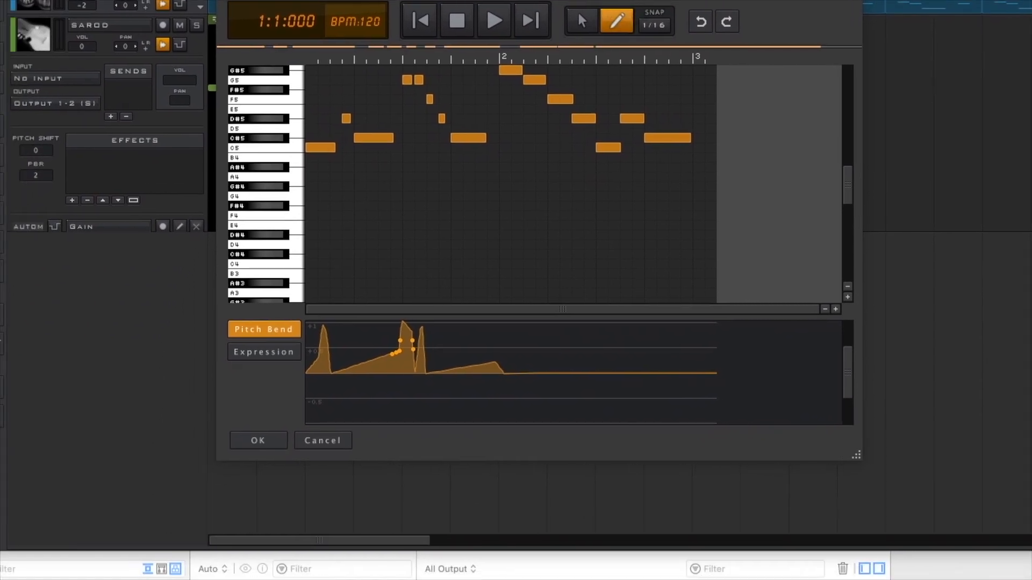
{"action": "left_click", "coordinate": [438, 508]}
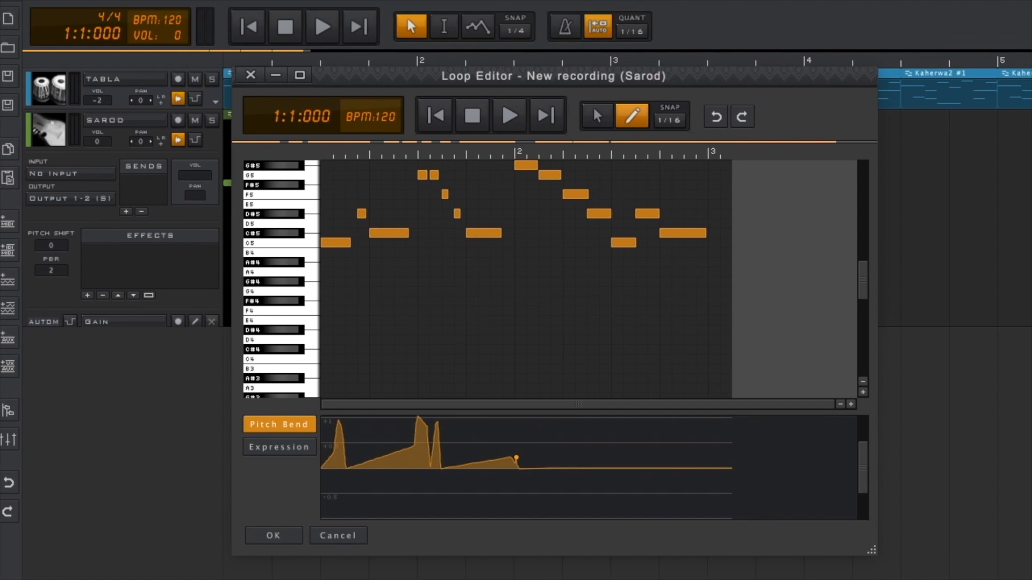
{"action": "left_click", "coordinate": [611, 21]}
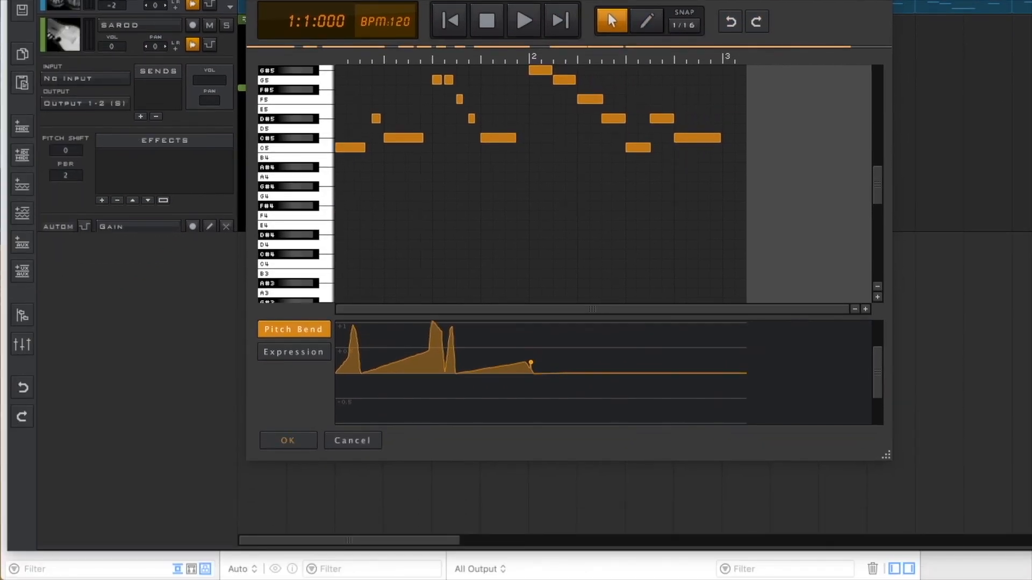
{"action": "left_click", "coordinate": [288, 440]}
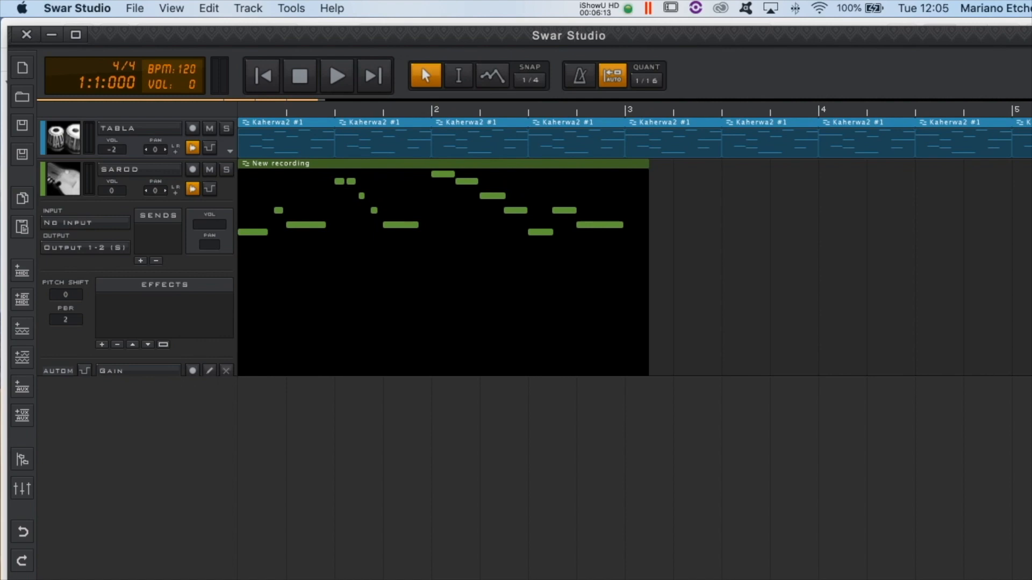
Step: Open the Sarod recording in the Events List Editor and examine its MIDI events
{"action": "right_click", "coordinate": [365, 279]}
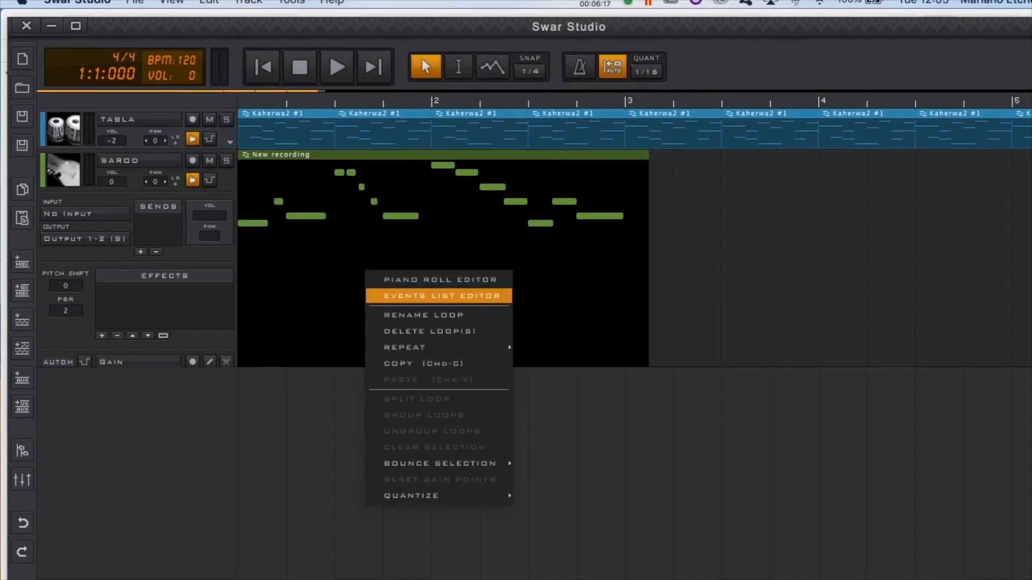
{"action": "left_click", "coordinate": [381, 300]}
{"action": "left_click_drag", "start_coordinate": [484, 160], "coordinate": [358, 52]}
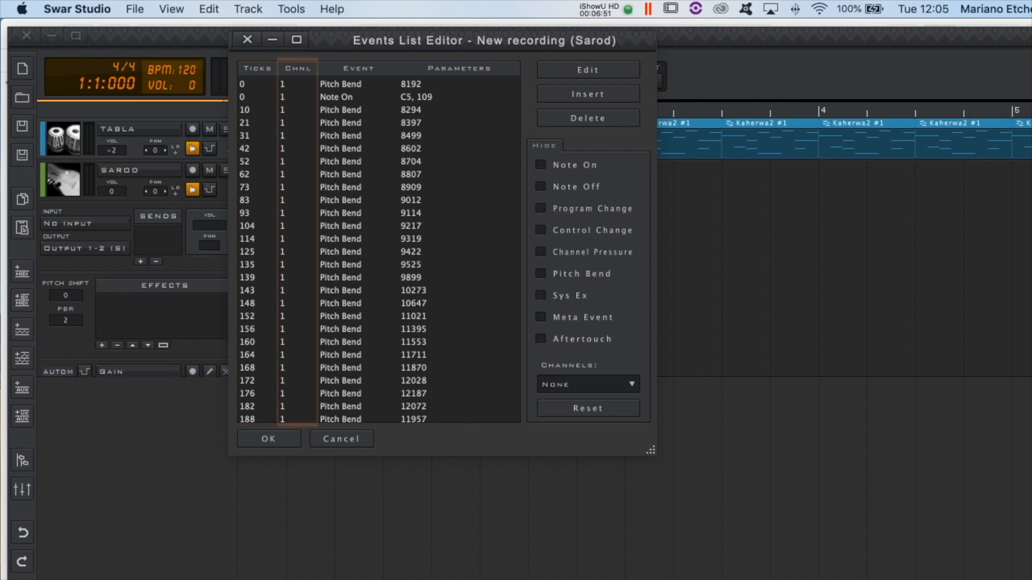
Step: Inspect the edit settings of the C5 Note On event at tick 0 and the Insert Event settings, cancelling both
{"action": "left_click", "coordinate": [294, 83]}
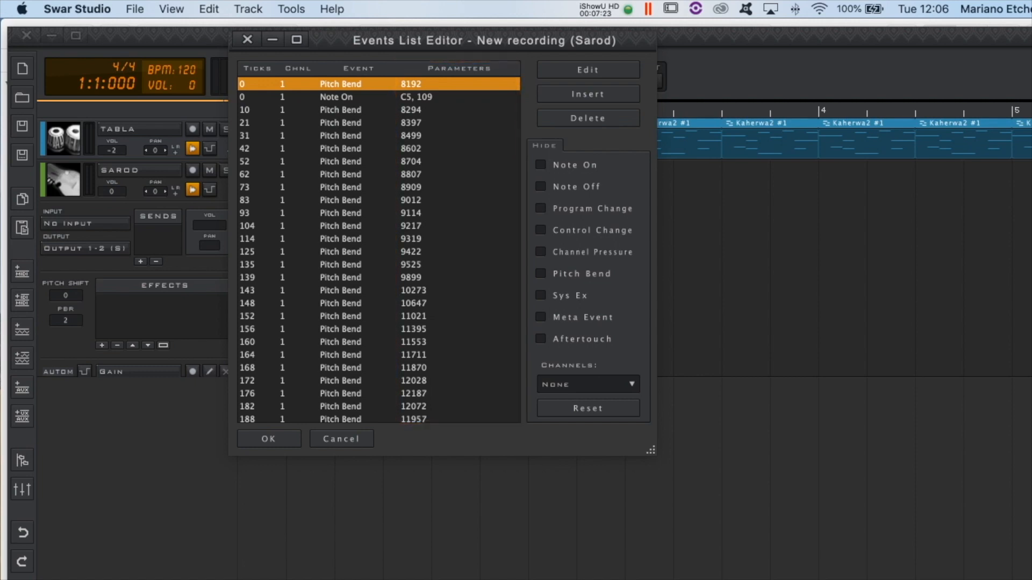
{"action": "left_click", "coordinate": [362, 96]}
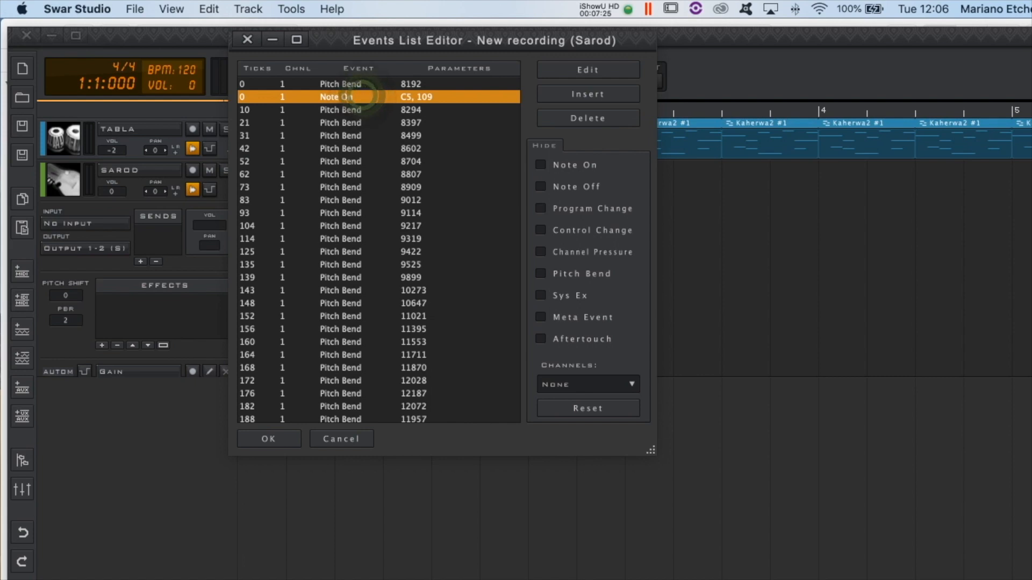
{"action": "double_click", "coordinate": [362, 96]}
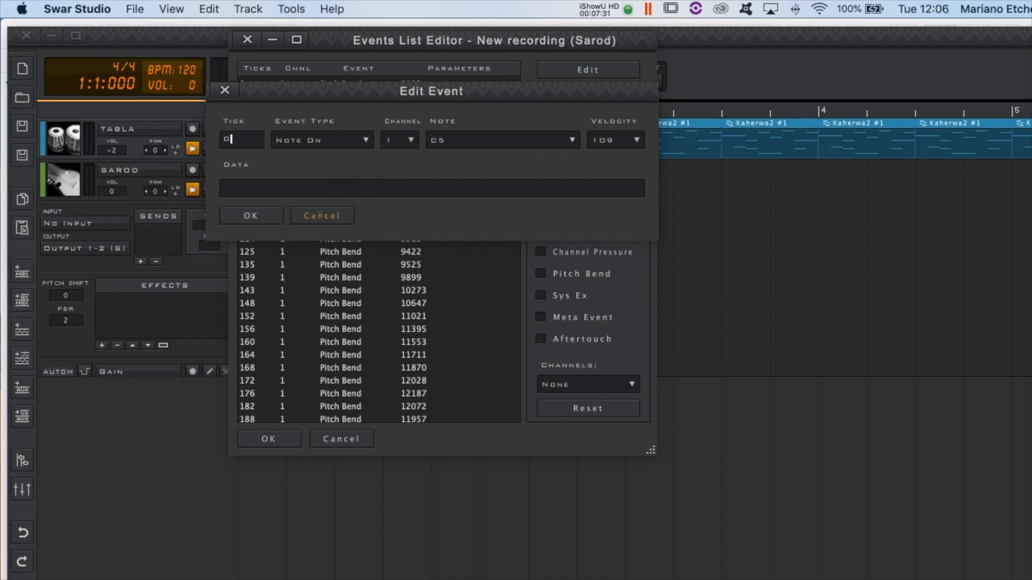
{"action": "left_click", "coordinate": [320, 215]}
{"action": "left_click", "coordinate": [553, 95]}
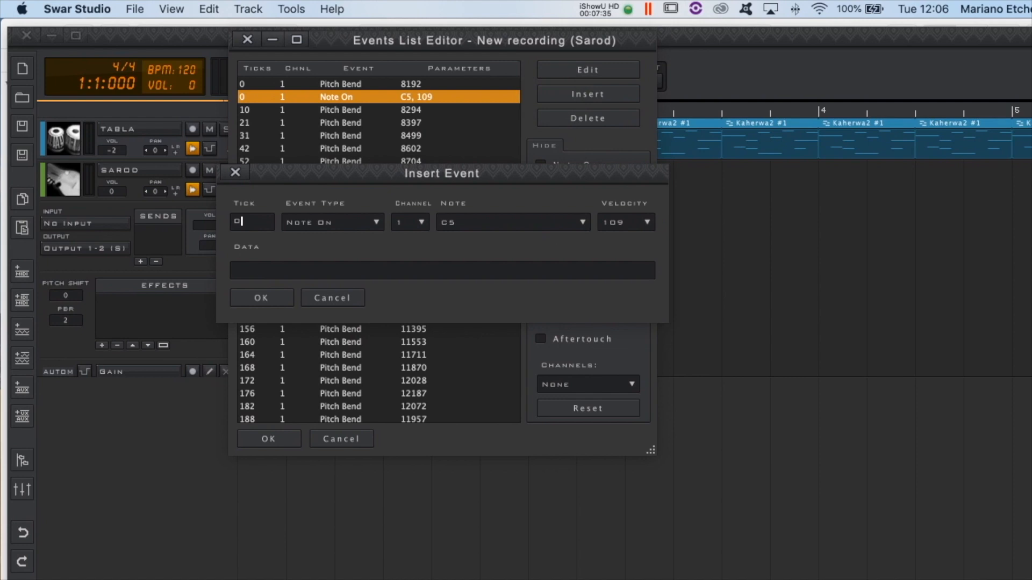
{"action": "left_click", "coordinate": [312, 294]}
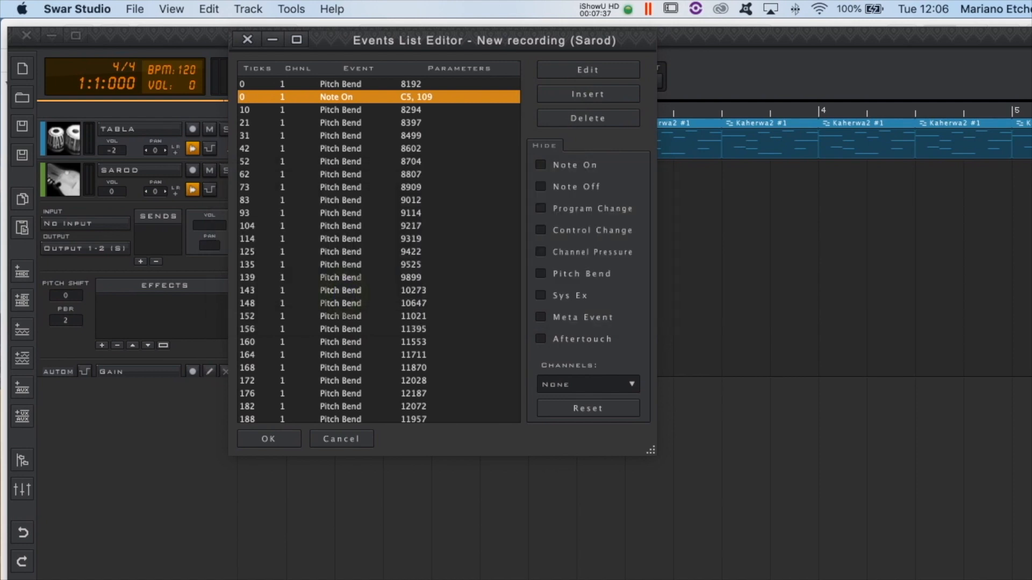
Step: Delete the pitch bend event at tick 10 from the Sarod recording's events list
{"action": "left_click", "coordinate": [369, 111]}
{"action": "left_click", "coordinate": [573, 118]}
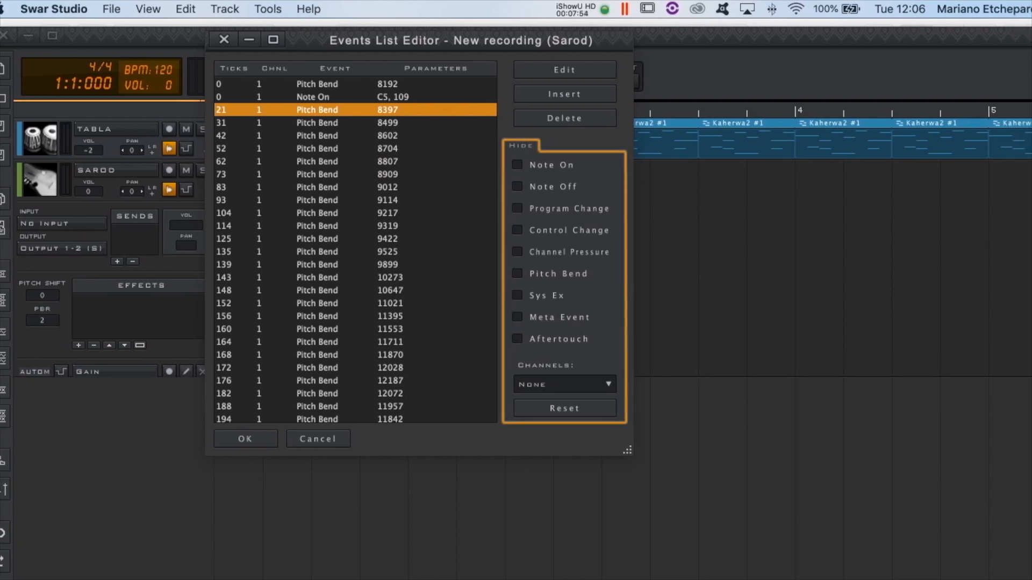
Step: Preview the events list with Pitch Bend hidden and with all channels but 2 hidden, clear both filters, and cancel the editor
{"action": "left_click", "coordinate": [517, 274]}
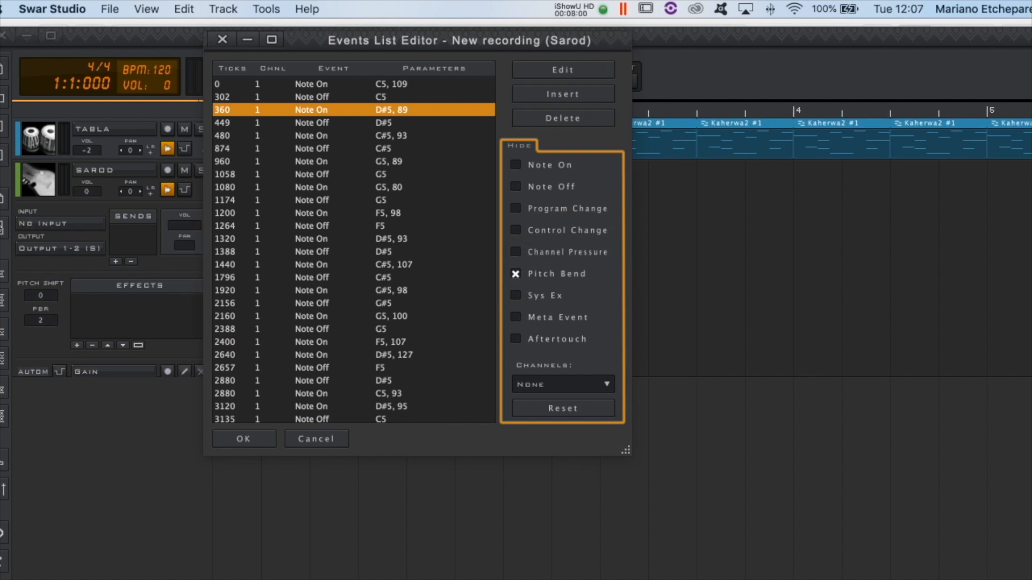
{"action": "left_click", "coordinate": [516, 274]}
{"action": "left_click", "coordinate": [522, 321]}
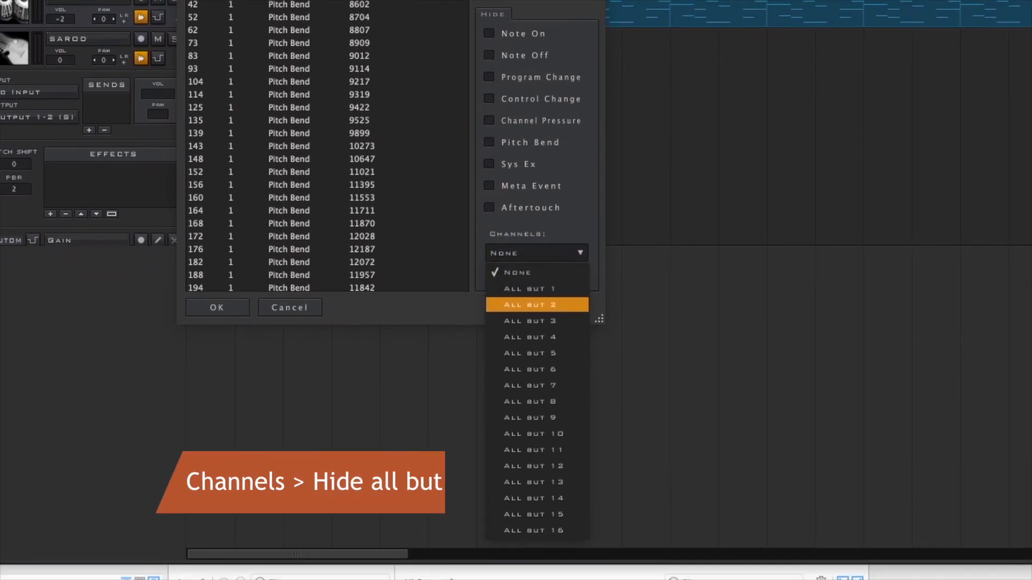
{"action": "left_click", "coordinate": [516, 304]}
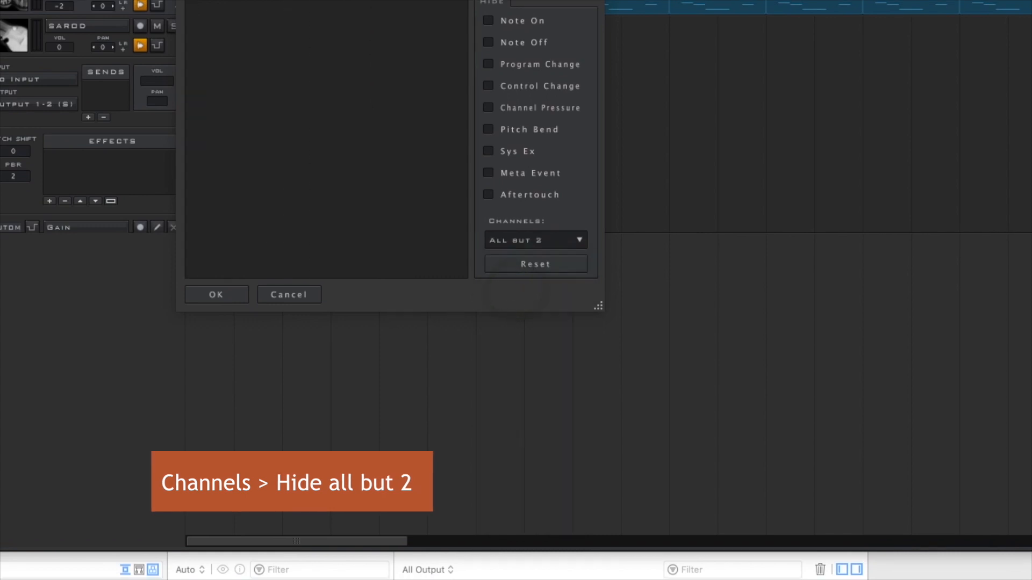
{"action": "left_click", "coordinate": [521, 240]}
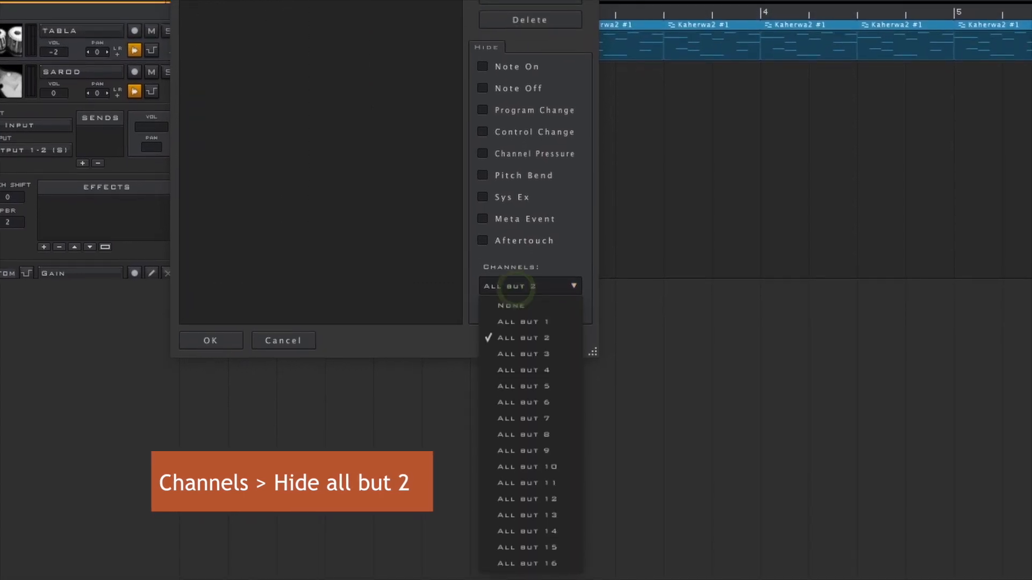
{"action": "left_click", "coordinate": [510, 305]}
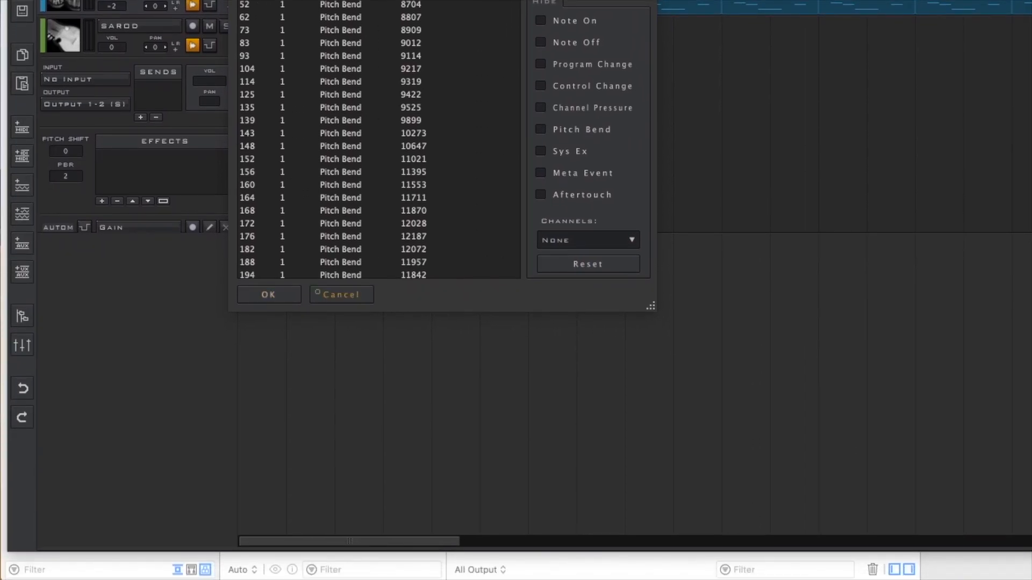
{"action": "left_click", "coordinate": [317, 293]}
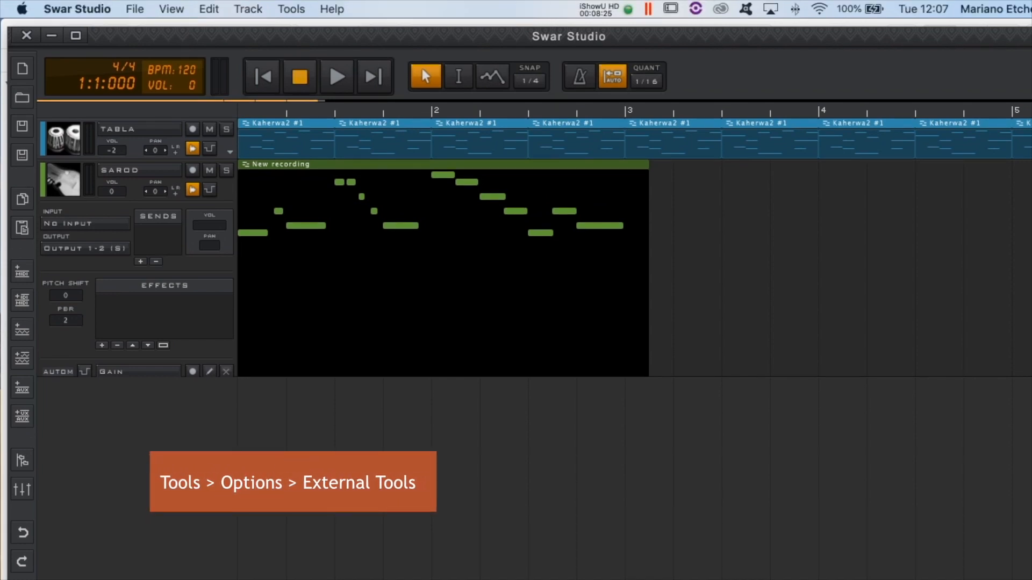
Step: In the External Tools options, browse the Applications folder for a program to use as the MIDI loop editor
{"action": "left_click", "coordinate": [292, 10]}
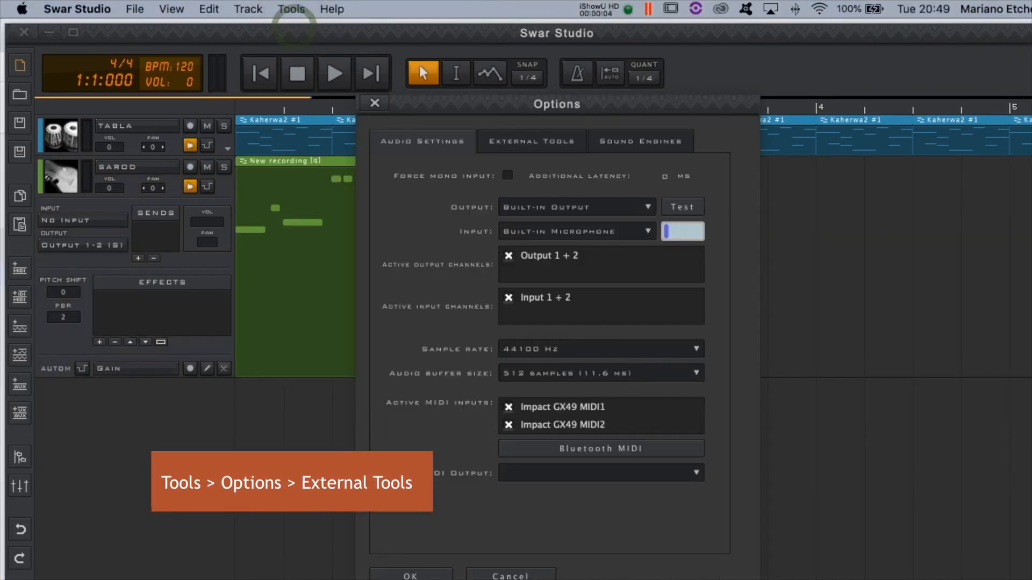
{"action": "left_click", "coordinate": [536, 139]}
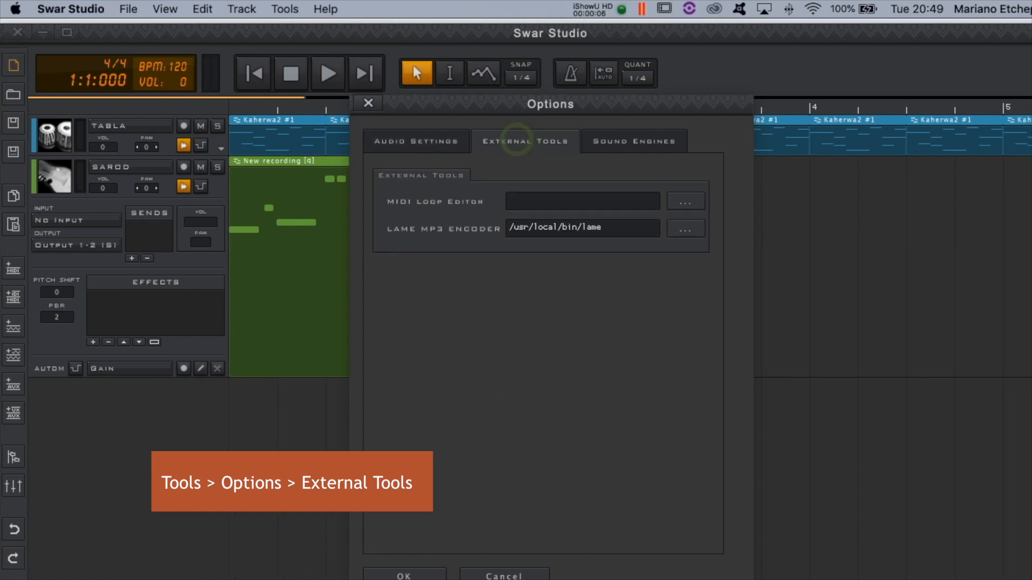
{"action": "left_click", "coordinate": [562, 202]}
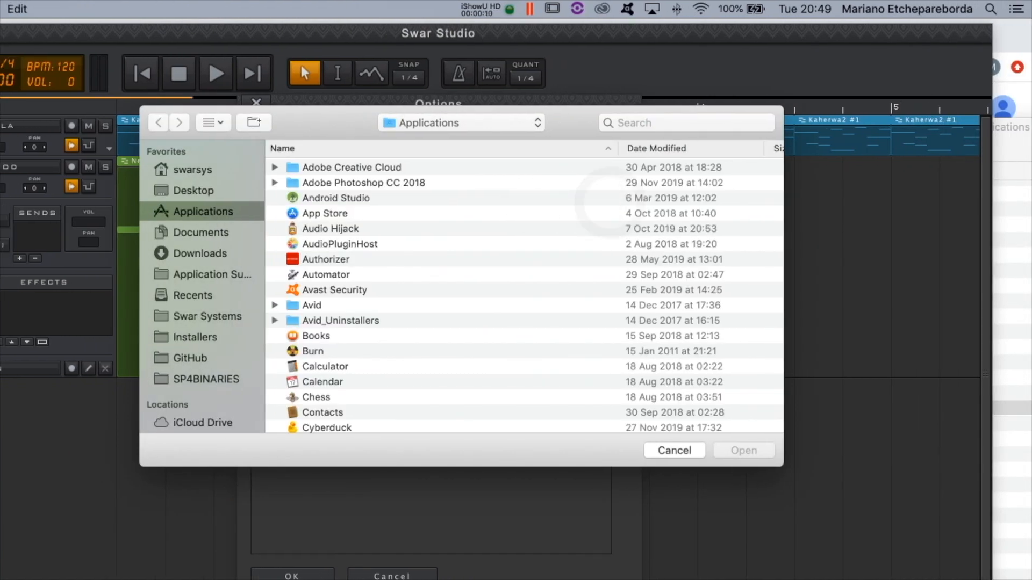
{"action": "scroll", "coordinate": [513, 296], "scroll_direction": "down", "scroll_amount": 5}
{"action": "scroll", "coordinate": [642, 295], "scroll_direction": "down", "scroll_amount": 7}
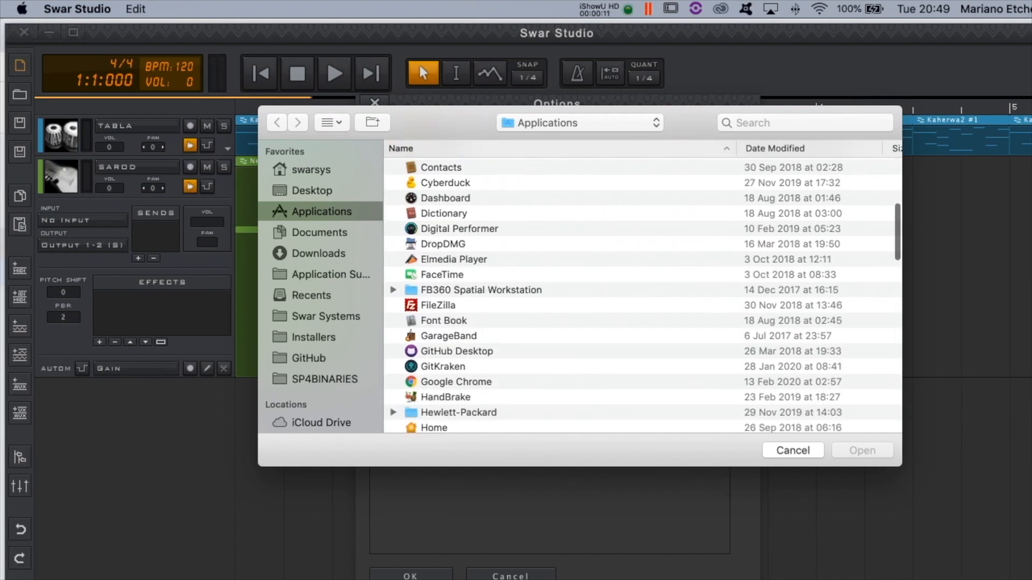
{"action": "scroll", "coordinate": [642, 296], "scroll_direction": "down", "scroll_amount": 8}
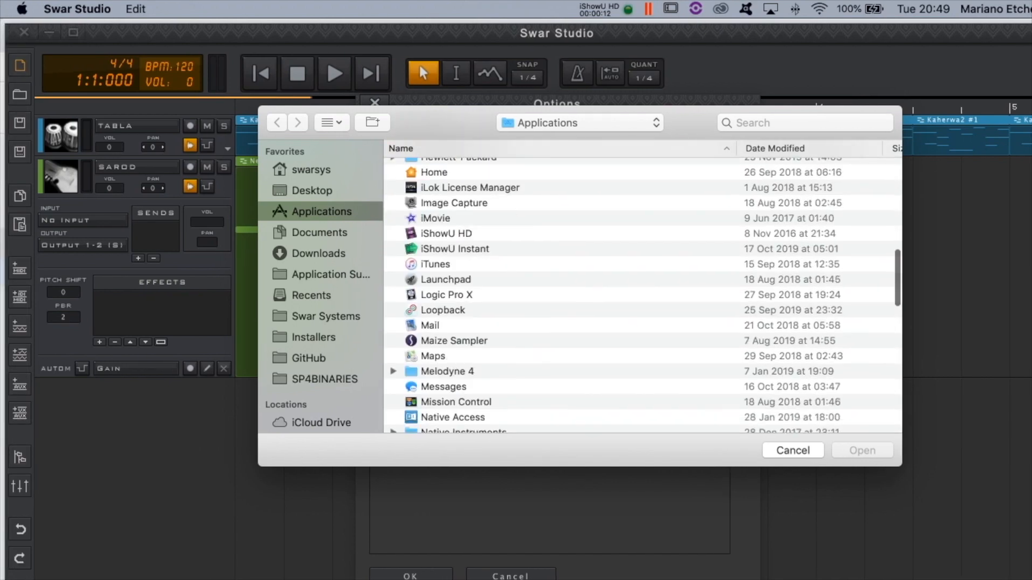